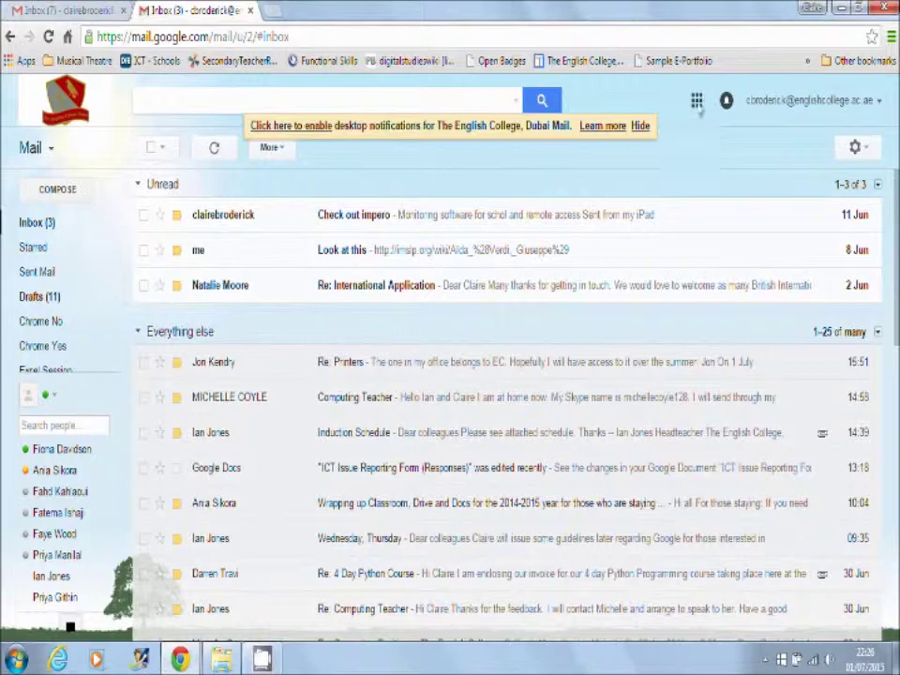
Launch Google Classroom from Gmail's Google apps launcher under More
{"action": "left_click", "coordinate": [697, 101]}
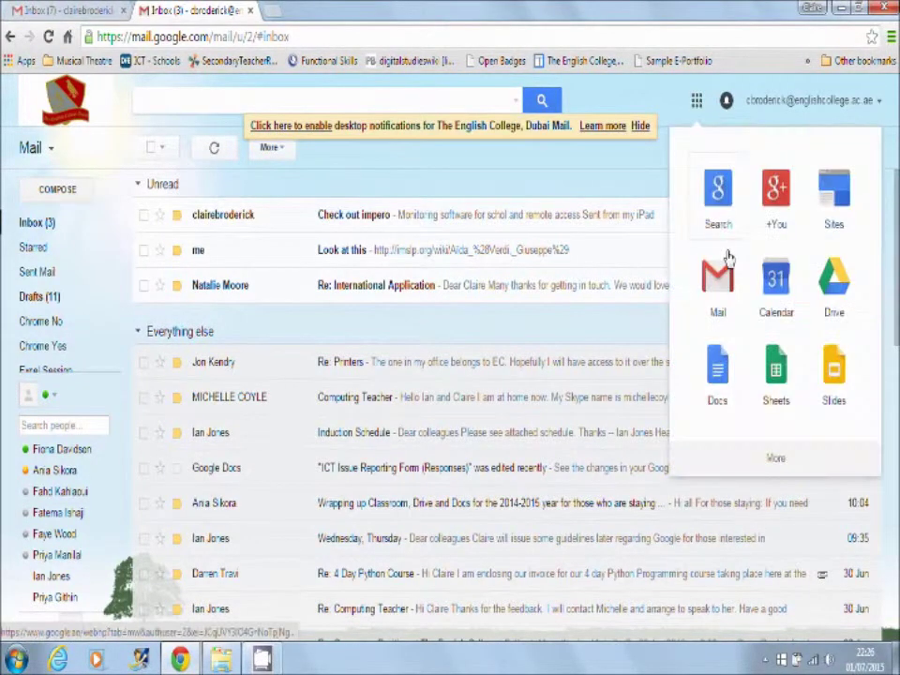
{"action": "left_click", "coordinate": [775, 459]}
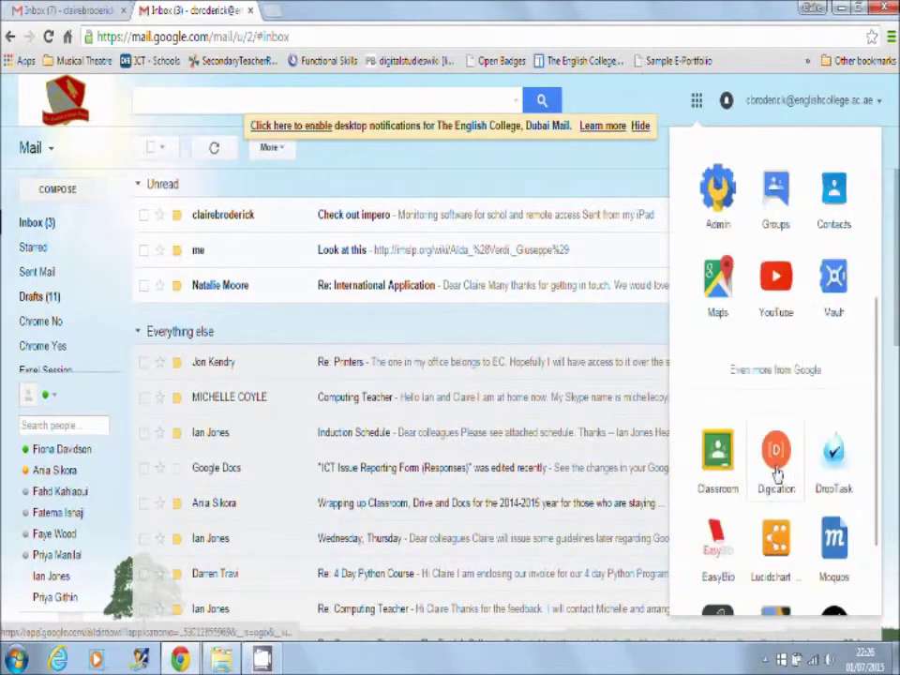
{"action": "left_click", "coordinate": [718, 468]}
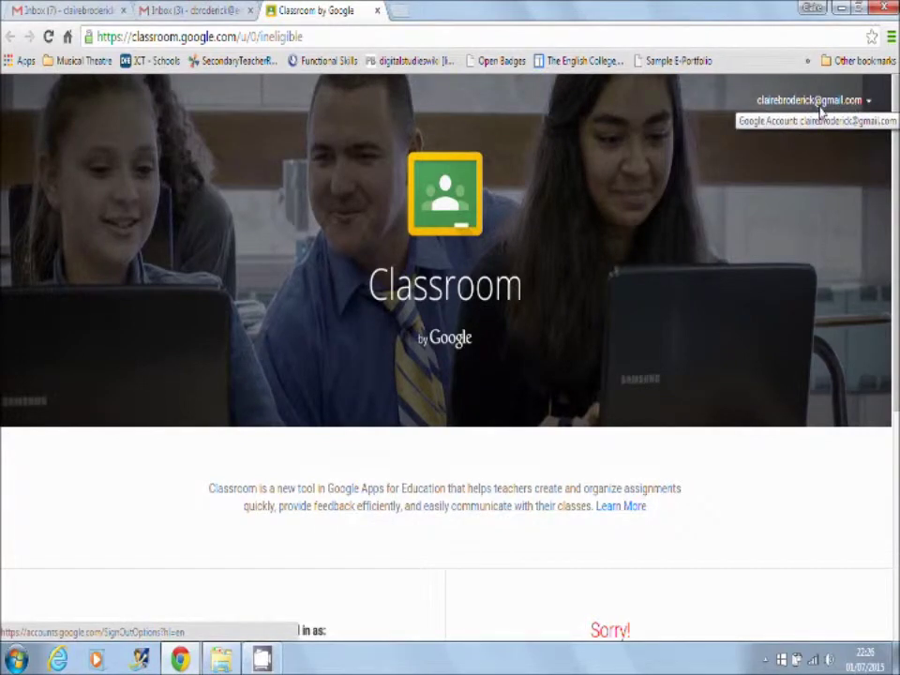
Switch Classroom to the school account and check its classes in the navigation drawer
{"action": "left_click", "coordinate": [820, 111]}
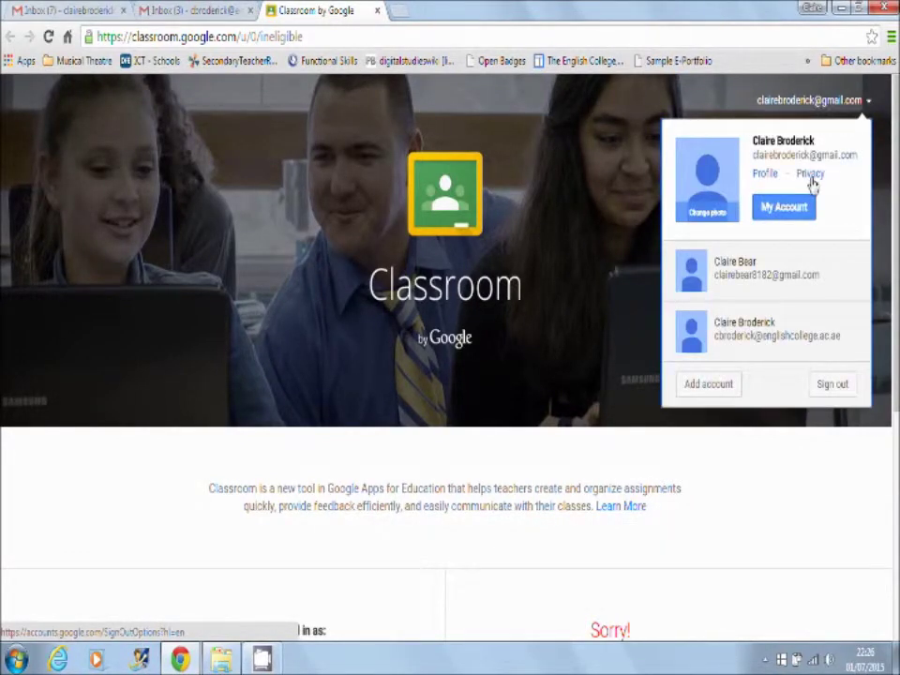
{"action": "left_click", "coordinate": [750, 336]}
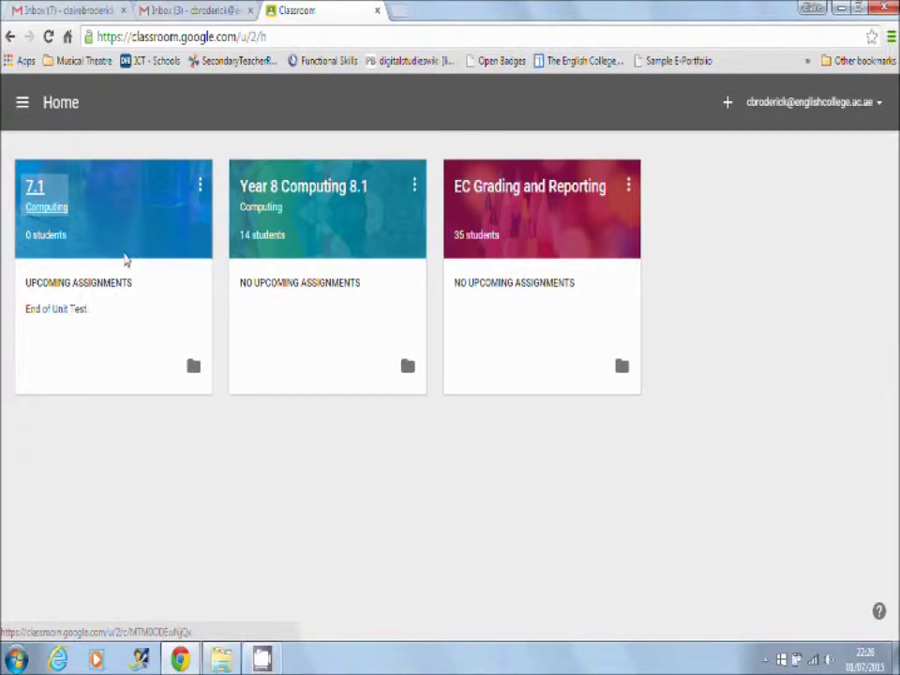
{"action": "left_click", "coordinate": [22, 105]}
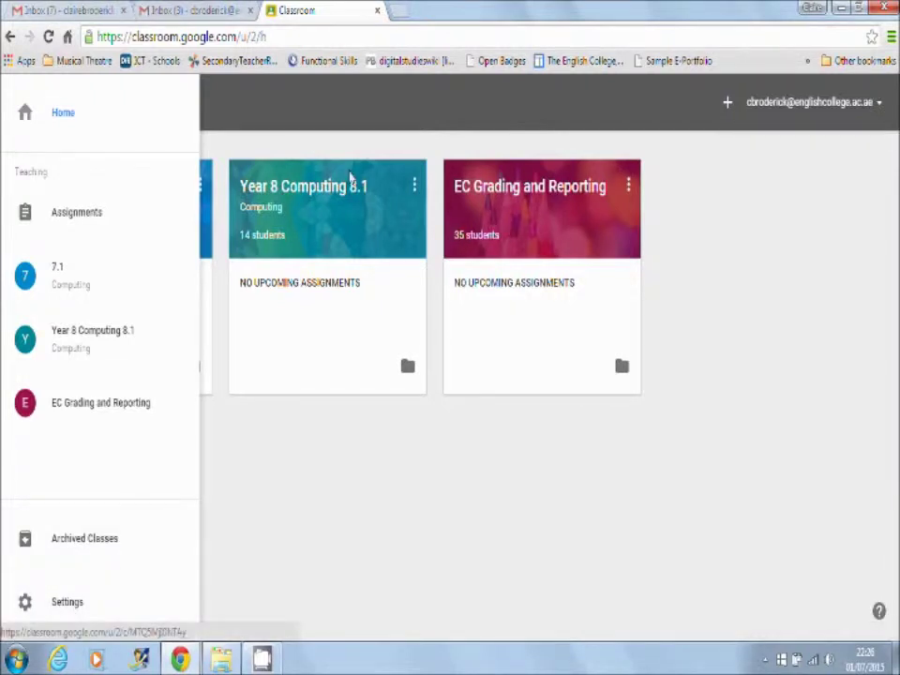
{"action": "left_click", "coordinate": [473, 97]}
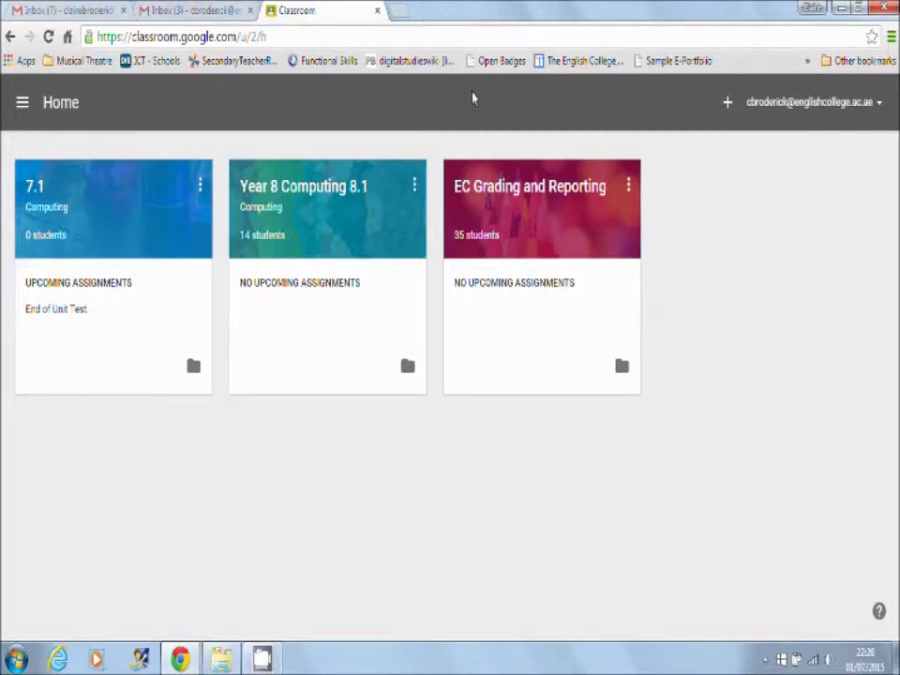
Create a new class named 7.2 with the section Computing
{"action": "left_click", "coordinate": [727, 105]}
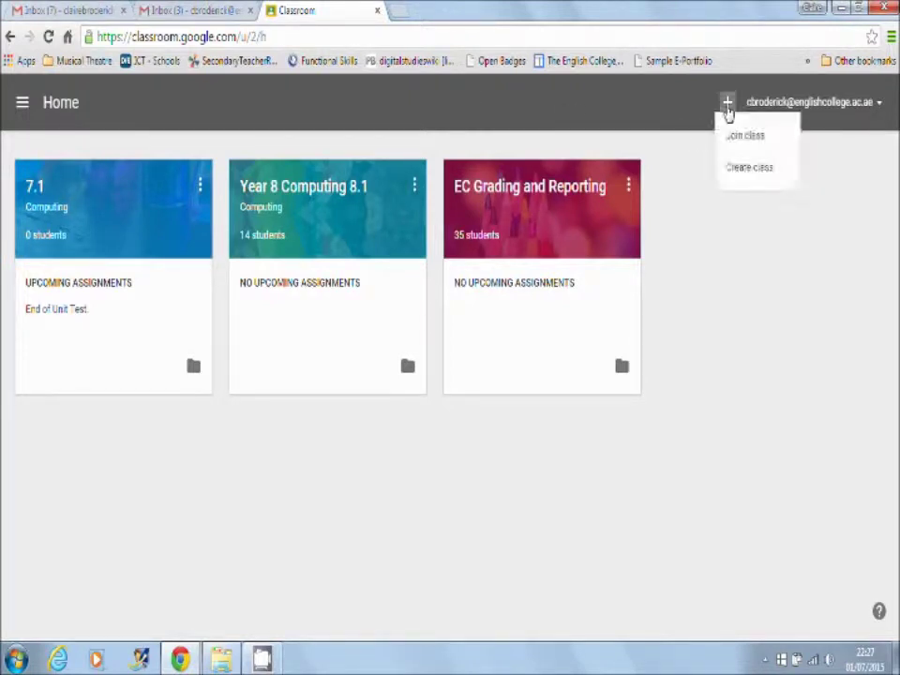
{"action": "left_click", "coordinate": [738, 171]}
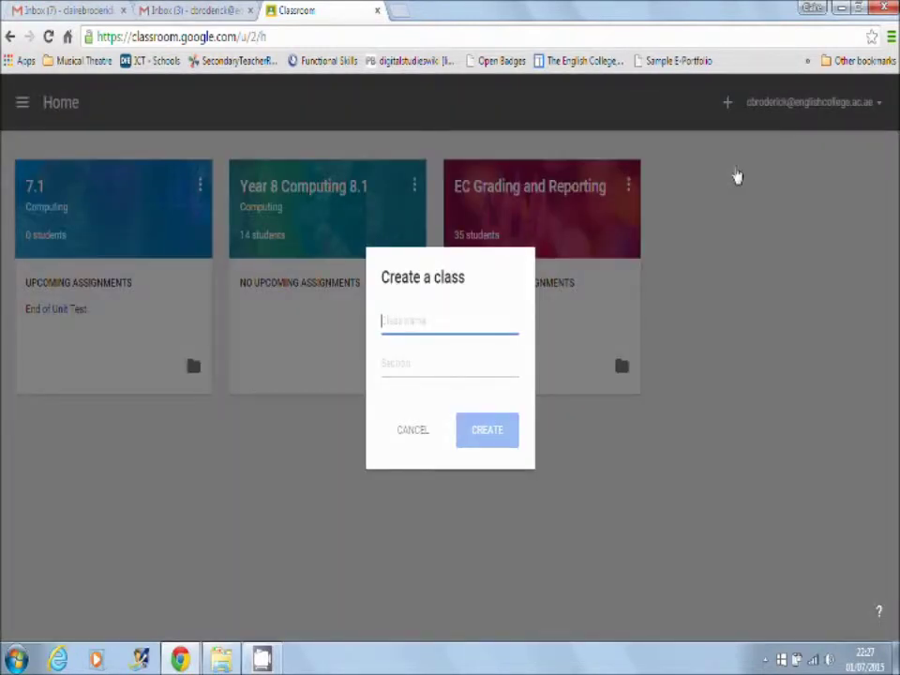
{"action": "type", "text": "7.2"}
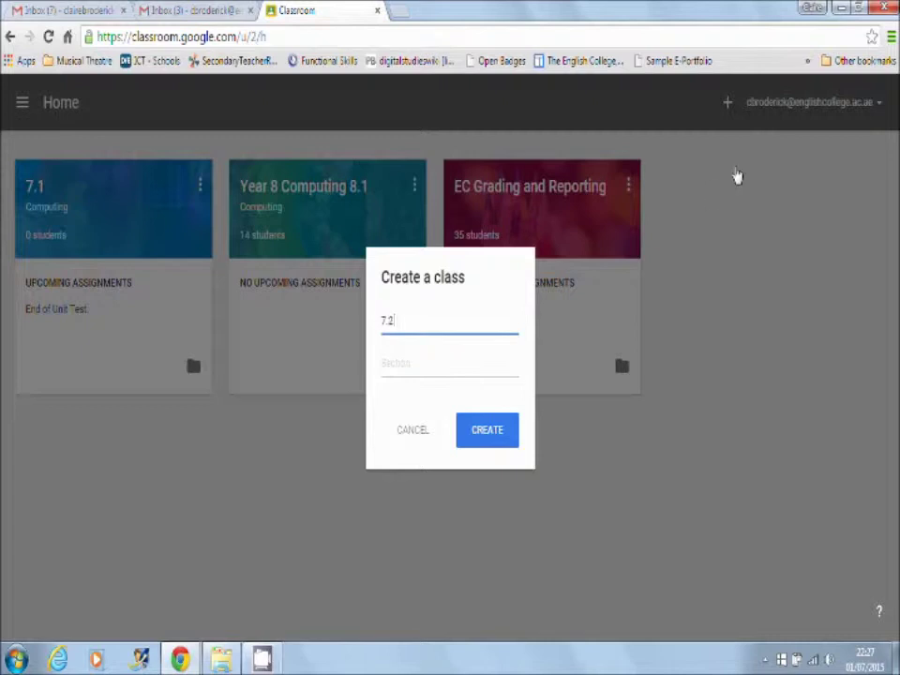
{"action": "left_click", "coordinate": [460, 362]}
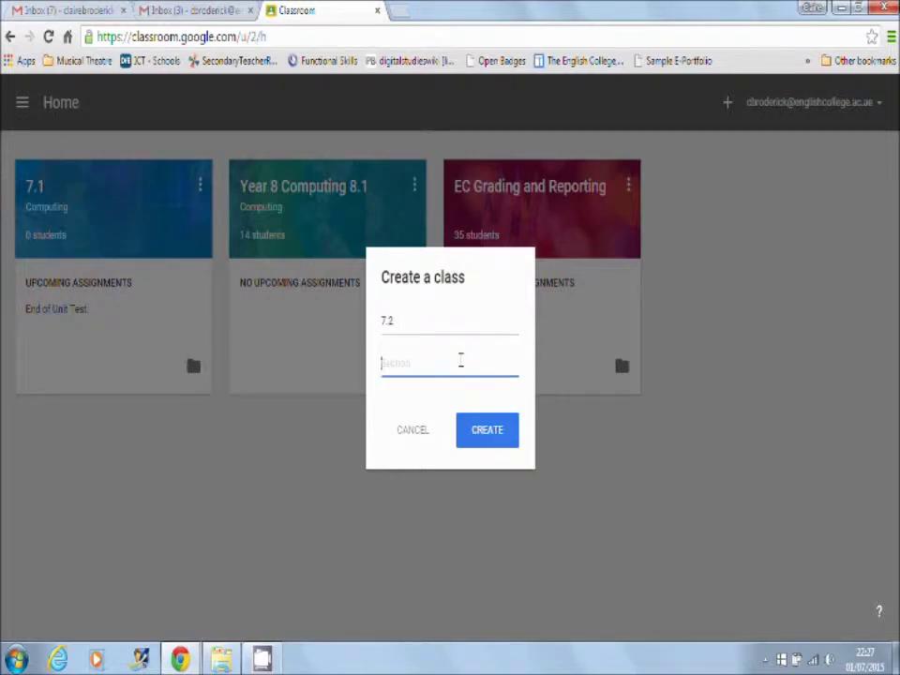
{"action": "type", "text": "Computng"}
{"action": "key", "text": "BackSpace"}
{"action": "key", "text": "BackSpace"}
{"action": "key", "text": "BackSpace"}
{"action": "key", "text": "BackSpace"}
{"action": "type", "text": "uting"}
{"action": "left_click", "coordinate": [488, 432]}
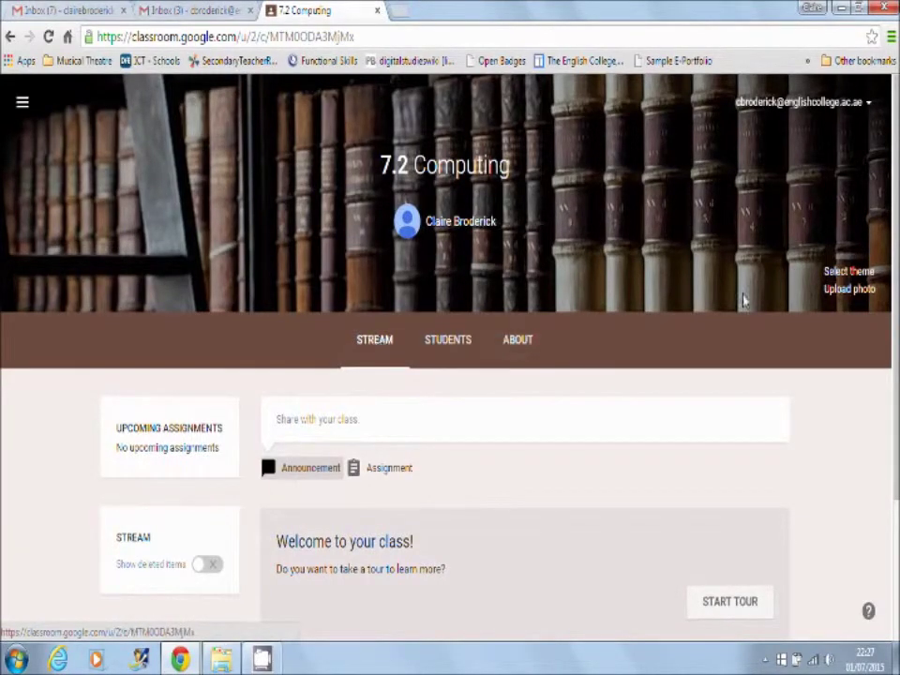
Look over the 7.2 Computing Students and About pages, ending on Students
{"action": "left_click", "coordinate": [441, 346]}
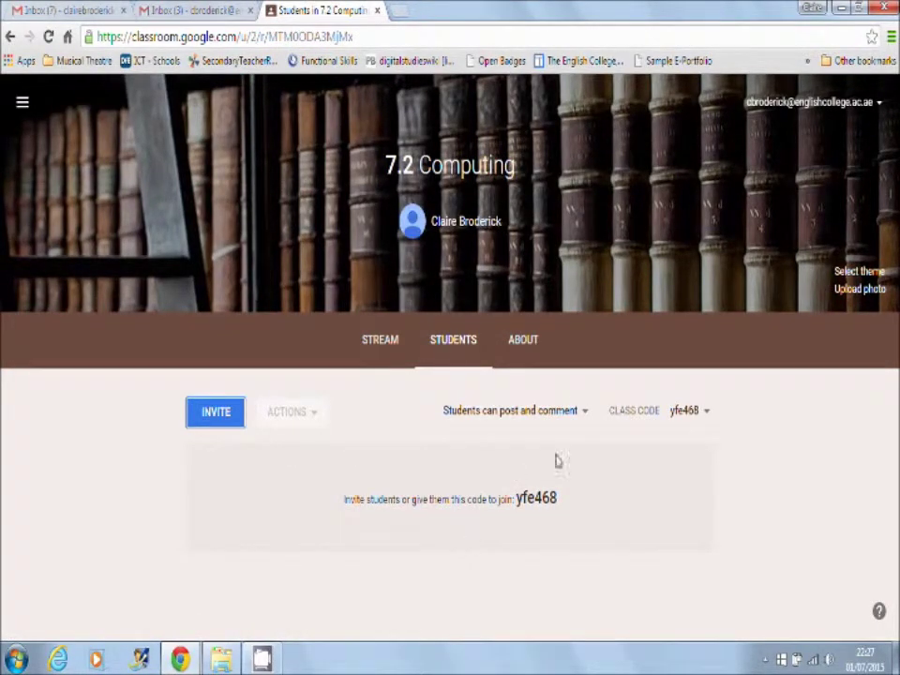
{"action": "left_click", "coordinate": [523, 342]}
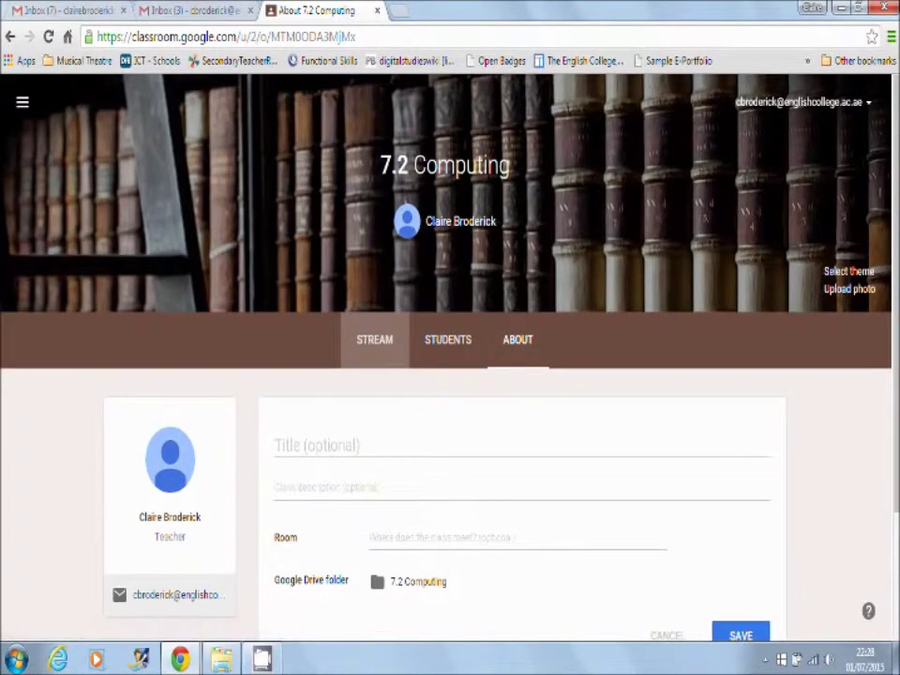
{"action": "left_click", "coordinate": [766, 660]}
{"action": "left_click", "coordinate": [439, 354]}
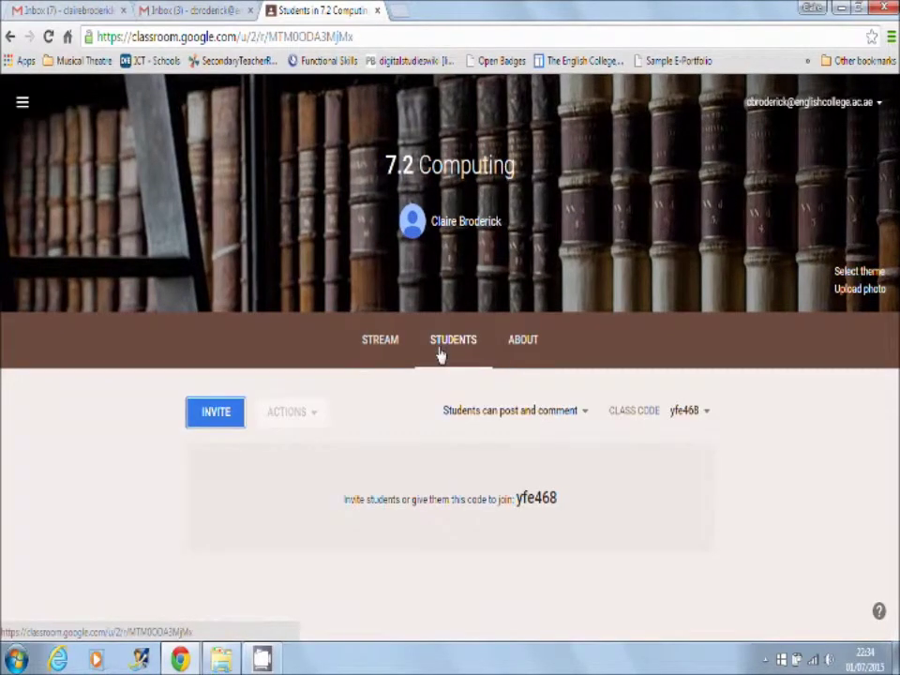
{"action": "left_click", "coordinate": [230, 416]}
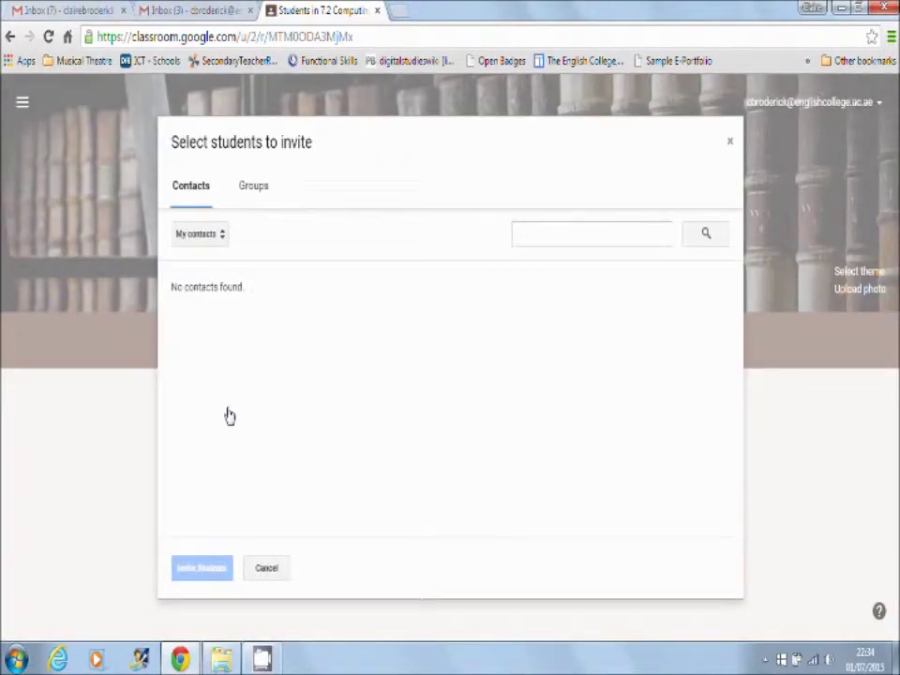
{"action": "left_click", "coordinate": [552, 234]}
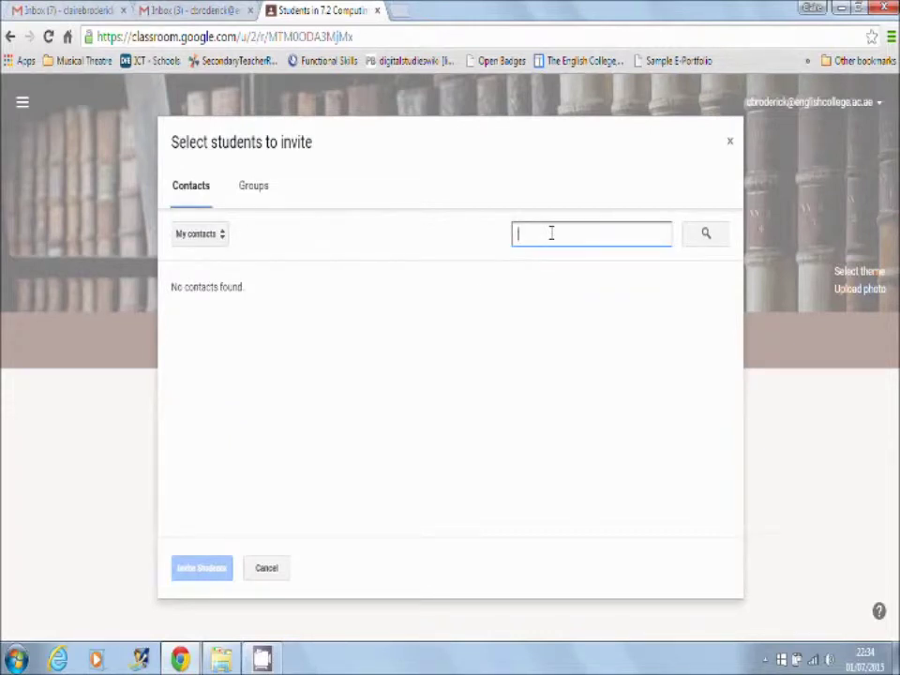
{"action": "type", "text": "14"}
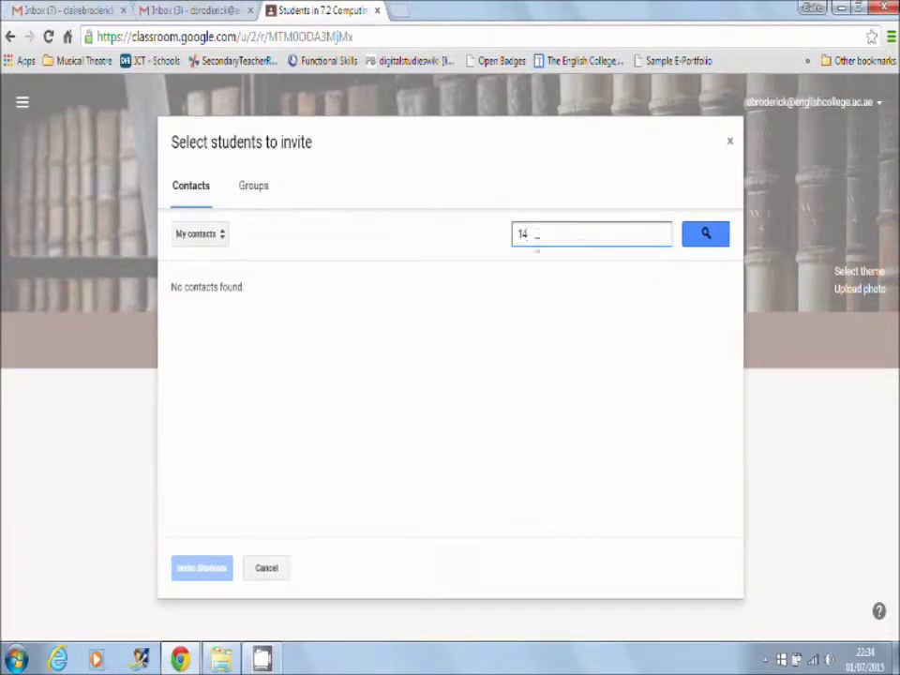
{"action": "left_click", "coordinate": [706, 236]}
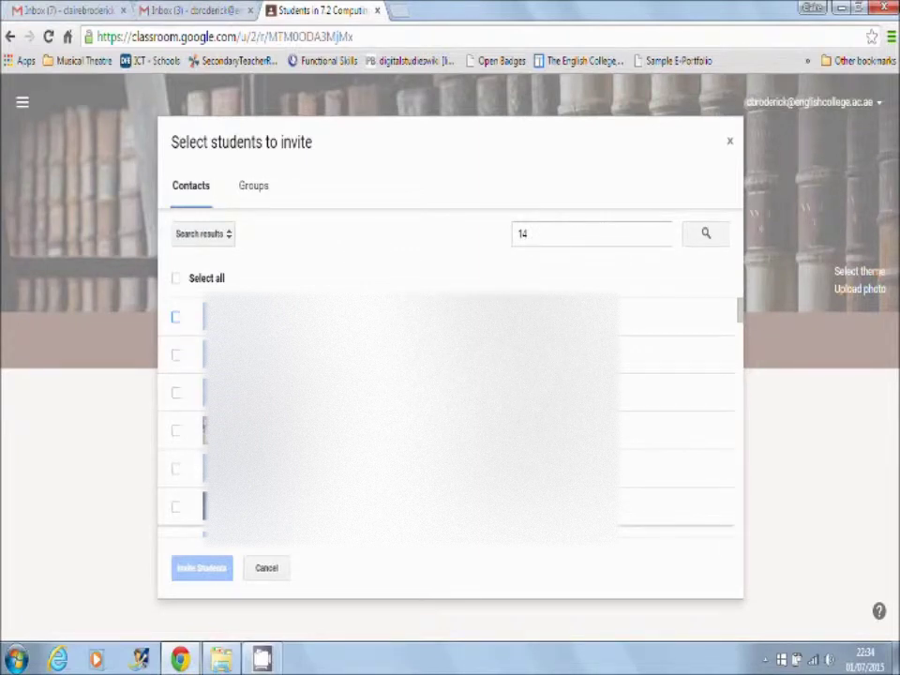
{"action": "left_click_drag", "start_coordinate": [739, 319], "coordinate": [740, 349]}
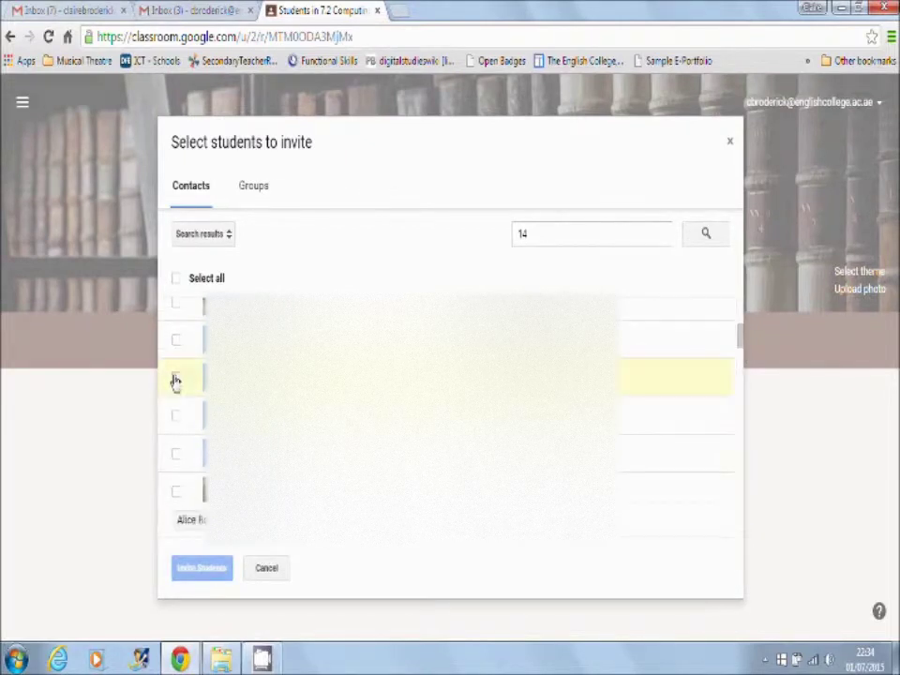
{"action": "left_click", "coordinate": [175, 377]}
{"action": "left_click", "coordinate": [178, 416]}
{"action": "left_click", "coordinate": [179, 459]}
{"action": "left_click", "coordinate": [174, 495]}
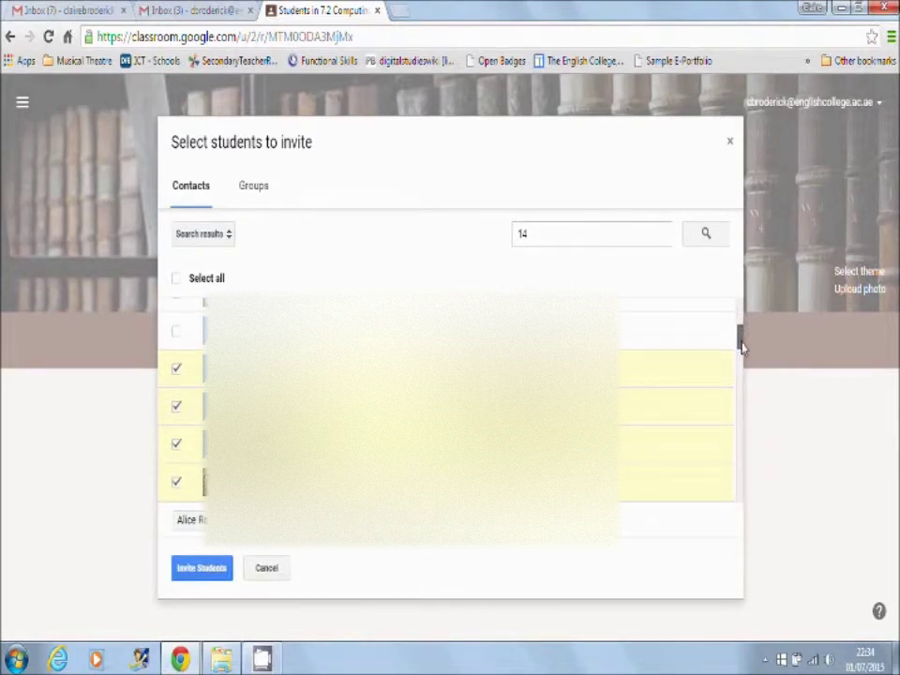
{"action": "left_click_drag", "start_coordinate": [741, 346], "coordinate": [745, 394]}
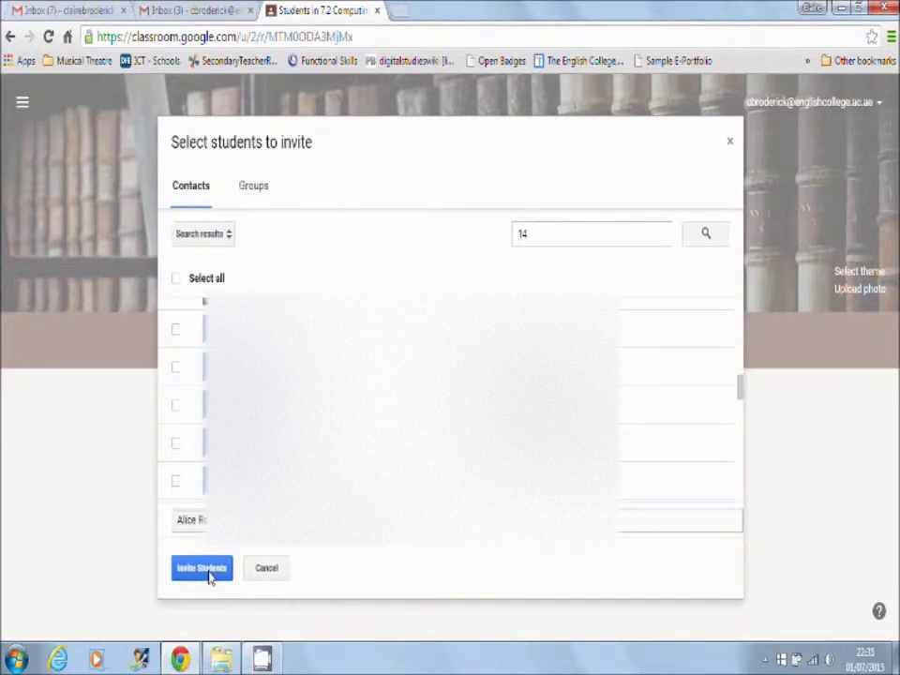
{"action": "left_click", "coordinate": [729, 146]}
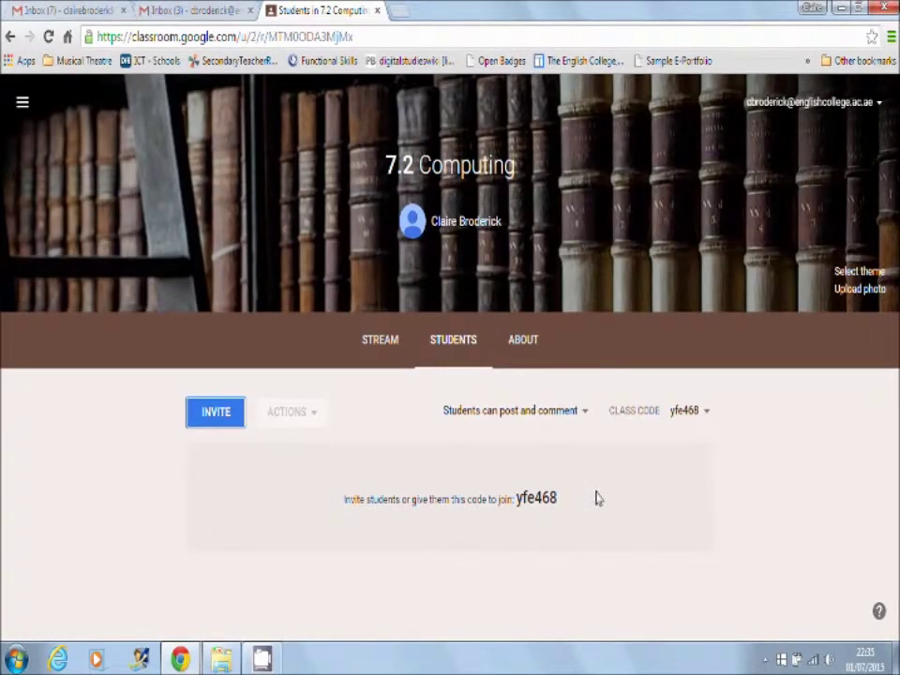
Copy the class join code, return Home, and enter the code in the Join class box
{"action": "left_click_drag", "start_coordinate": [557, 507], "coordinate": [516, 508]}
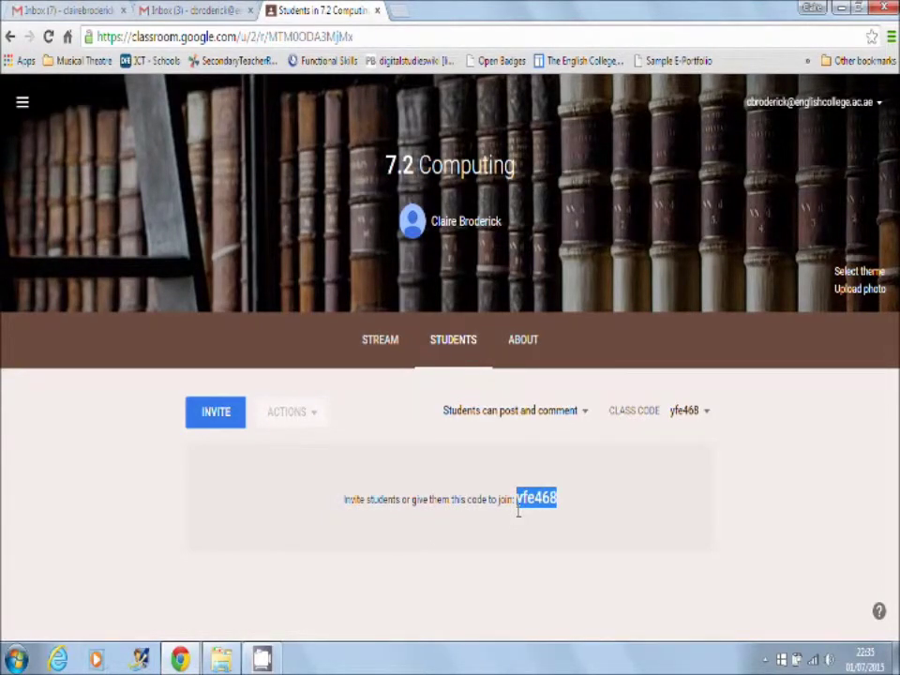
{"action": "left_click", "coordinate": [22, 102]}
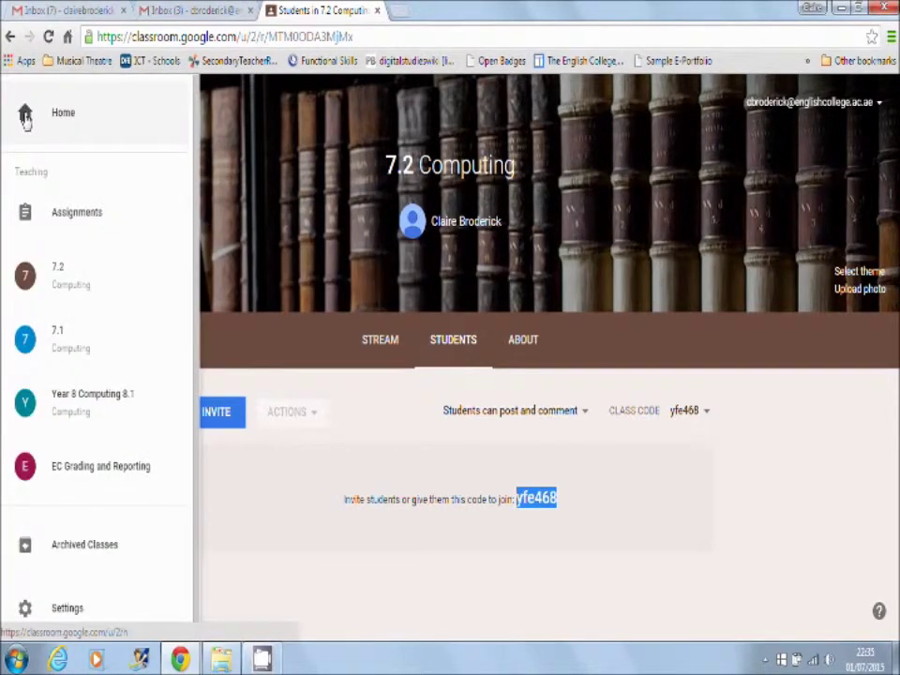
{"action": "left_click", "coordinate": [62, 121]}
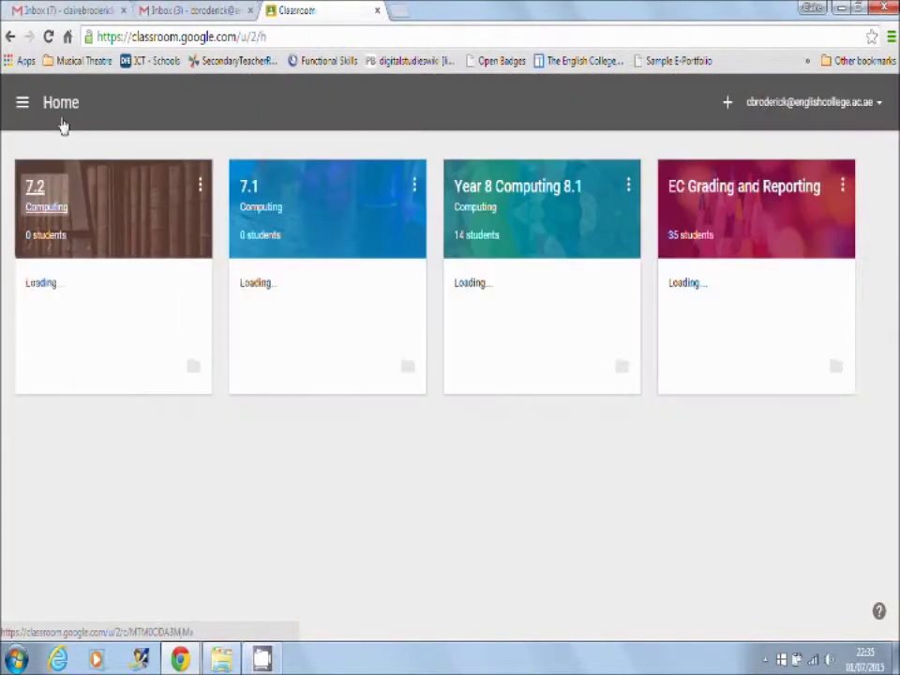
{"action": "left_click", "coordinate": [727, 102]}
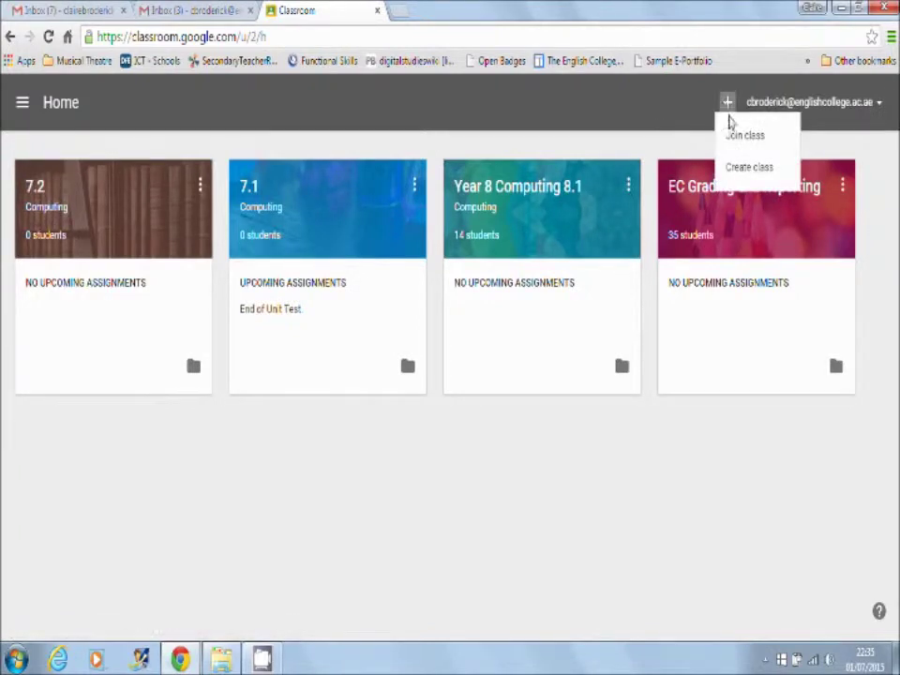
{"action": "left_click", "coordinate": [737, 139]}
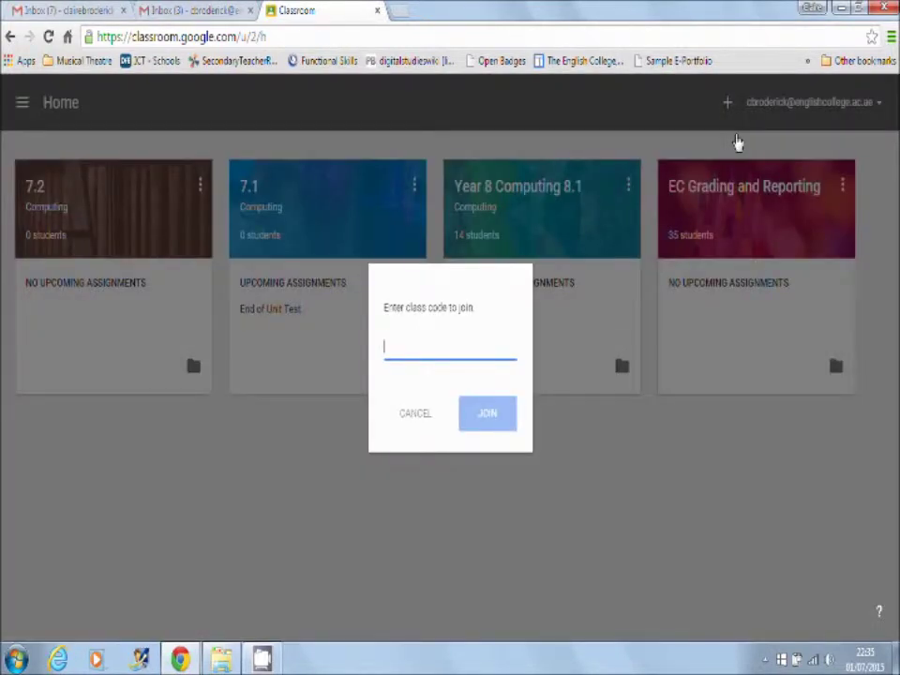
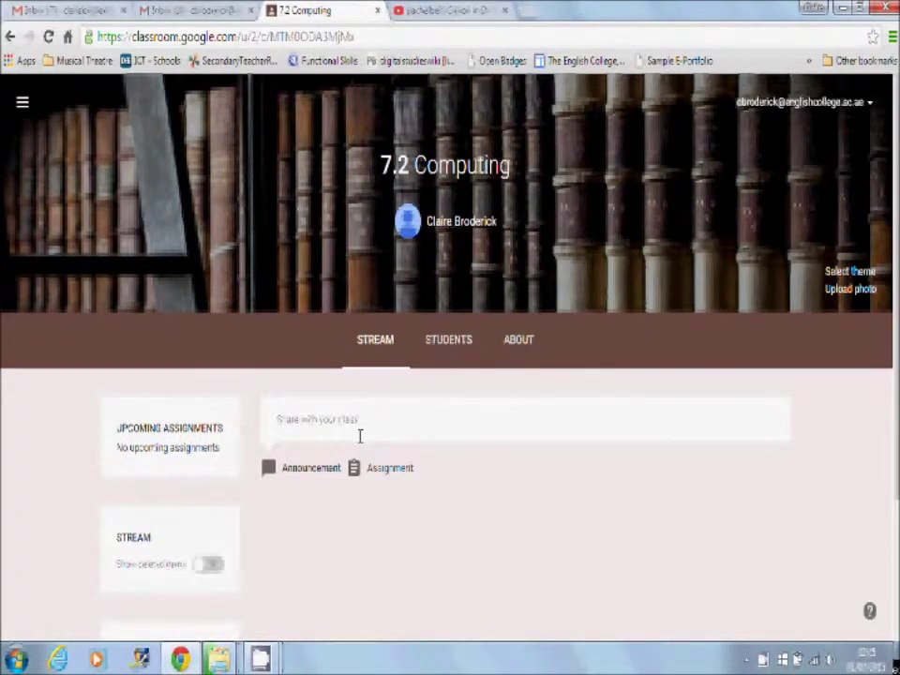
Post a 'Hello' announcement to the 7.2 Computing class
{"action": "left_click", "coordinate": [359, 436]}
{"action": "type", "text": "Hel"}
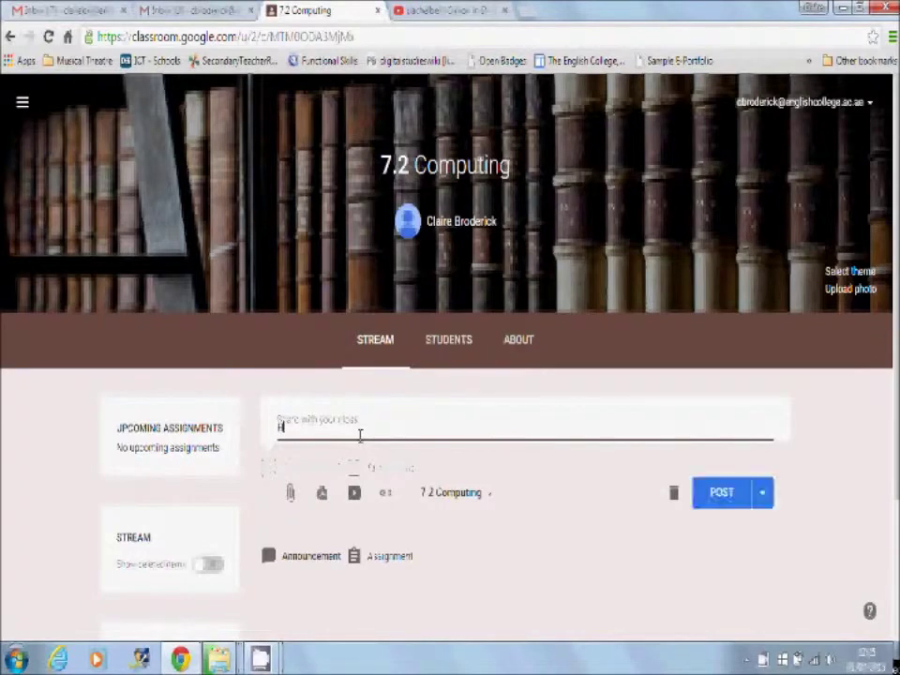
{"action": "key", "text": "BackSpace"}
{"action": "key", "text": "BackSpace"}
{"action": "key", "text": "BackSpace"}
{"action": "type", "text": "lo"}
{"action": "left_click", "coordinate": [717, 496]}
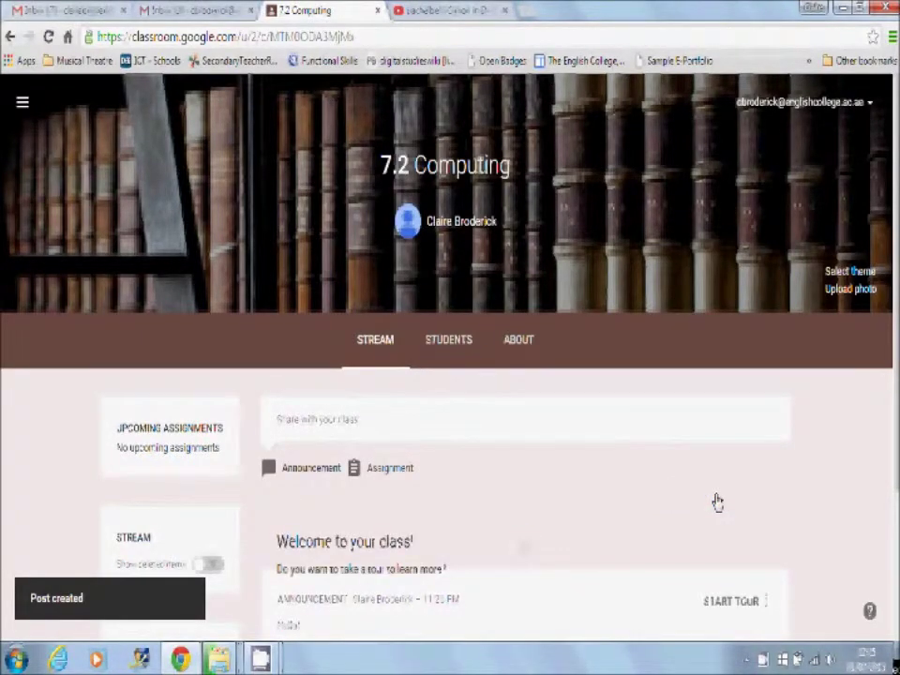
Draft a 'Unit 1 Resources' announcement and begin attaching a file
{"action": "left_click", "coordinate": [359, 417]}
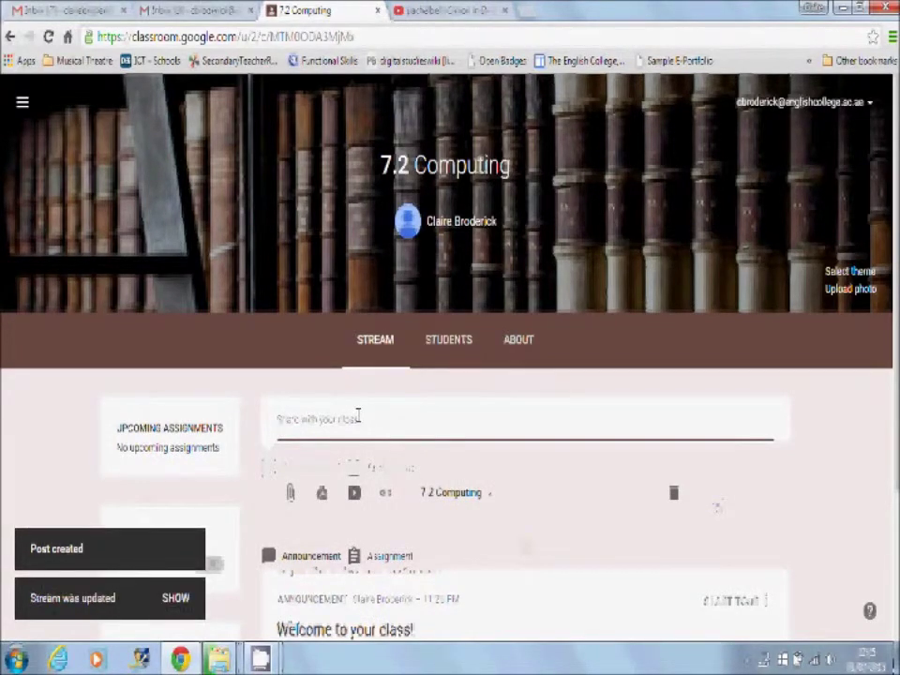
{"action": "type", "text": "Un"}
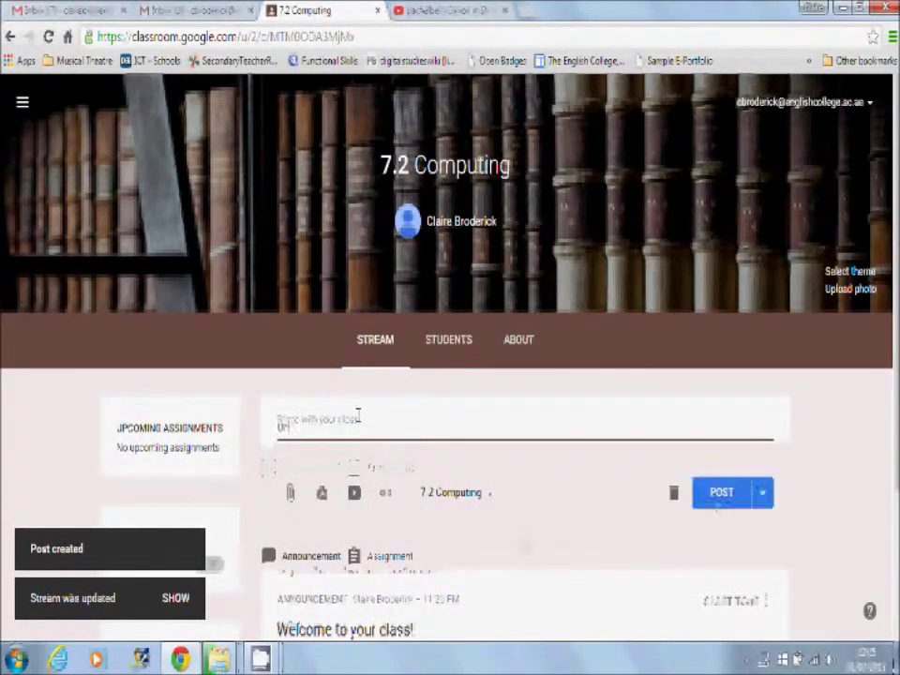
{"action": "type", "text": "it 1 Re"}
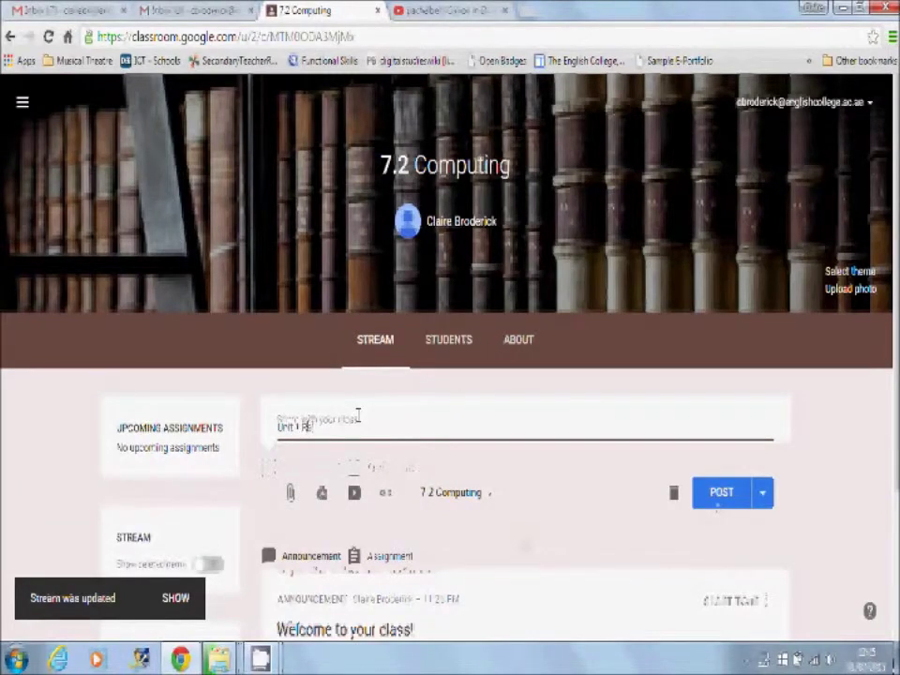
{"action": "type", "text": "sources"}
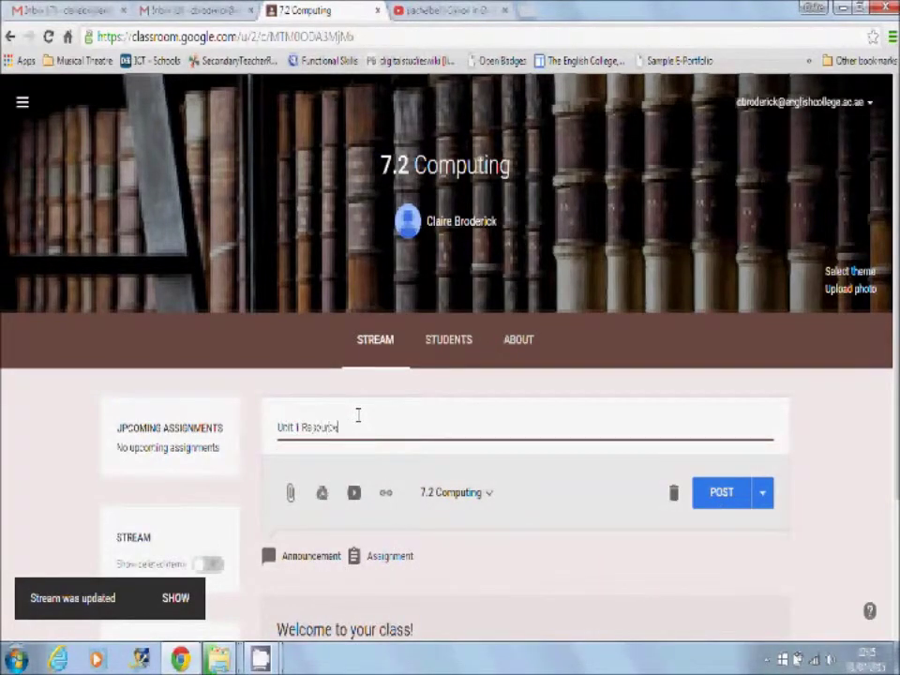
{"action": "left_click", "coordinate": [291, 494]}
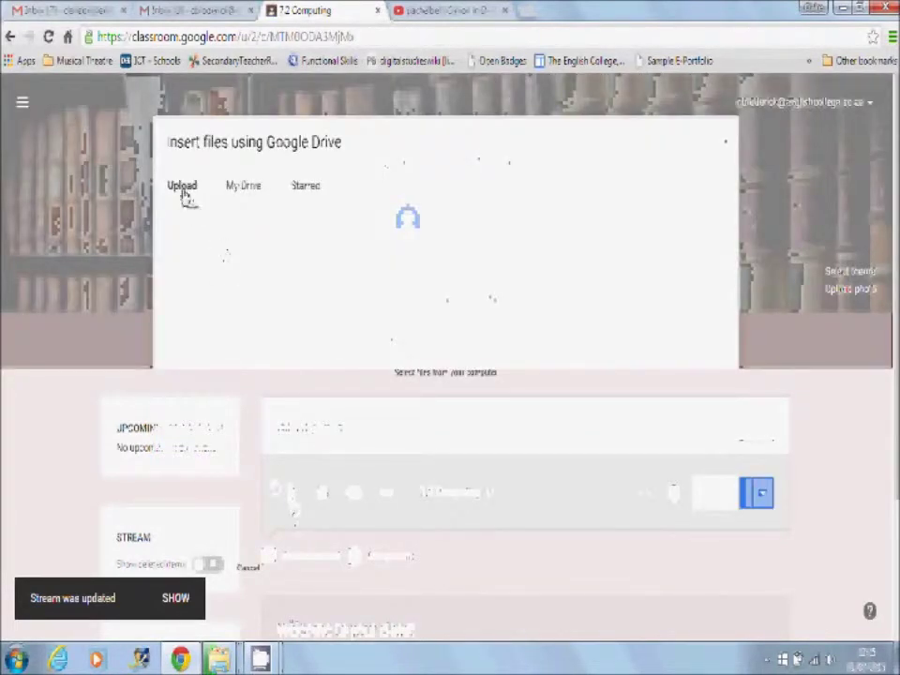
Upload '1) Cover Sheet' from the Year 7 Spreadsheet Unit folder and post Unit 1 Resources
{"action": "mouse_move", "coordinate": [219, 659]}
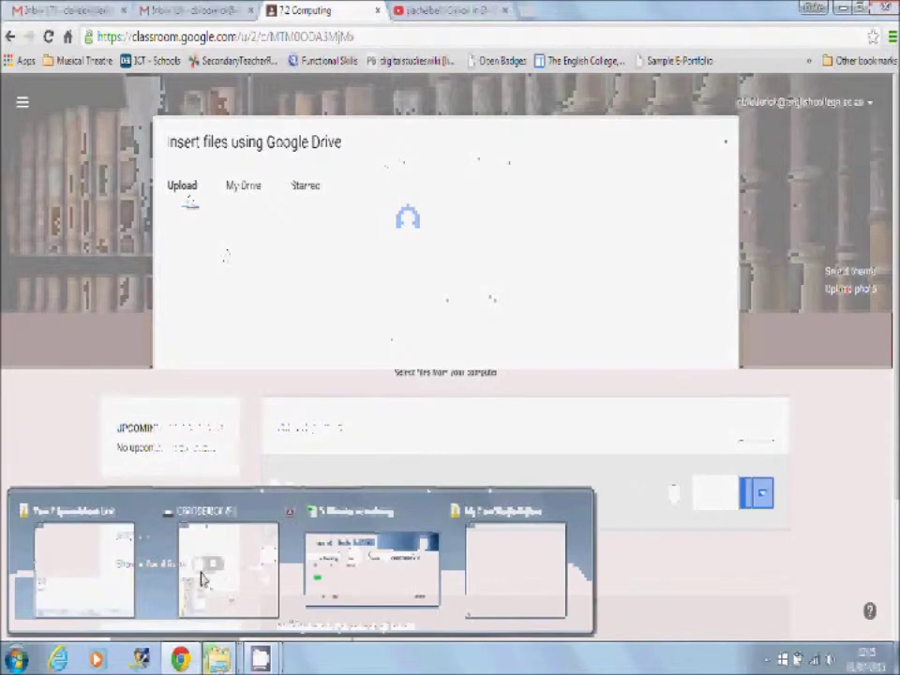
{"action": "left_click", "coordinate": [111, 562]}
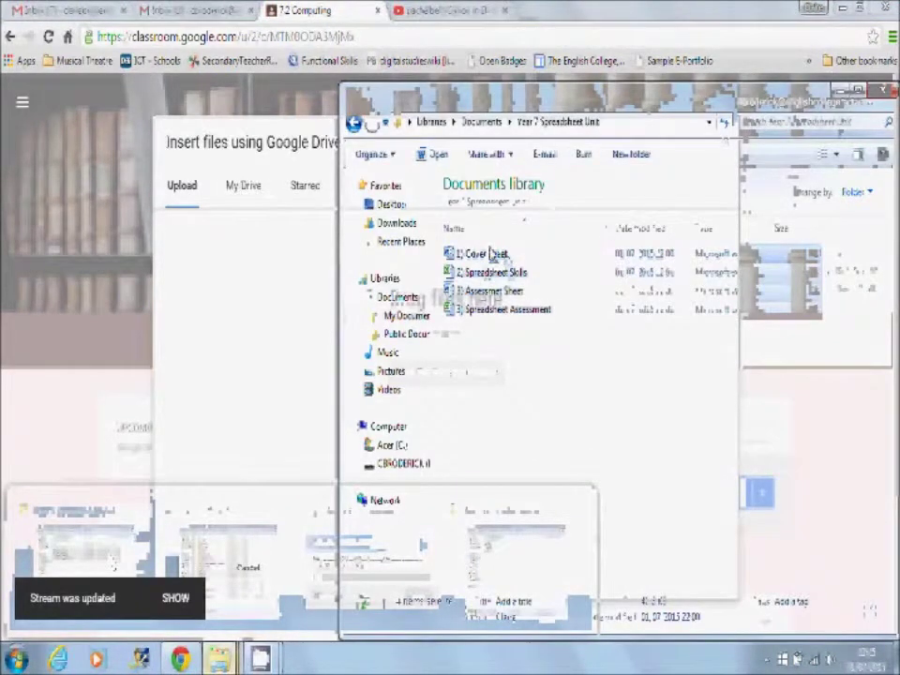
{"action": "left_click", "coordinate": [471, 424]}
{"action": "left_click_drag", "start_coordinate": [483, 254], "coordinate": [208, 332]}
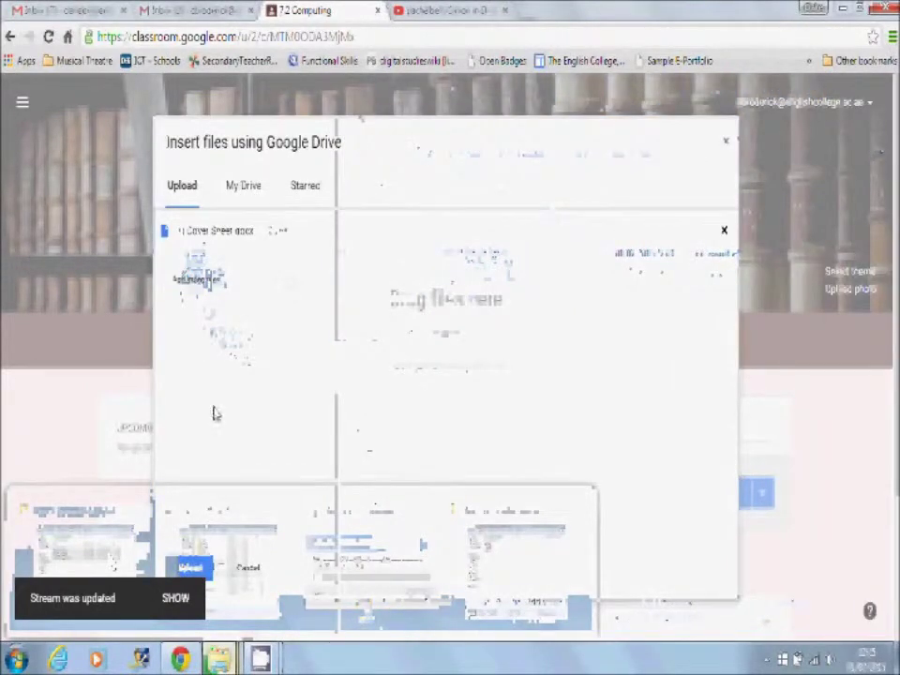
{"action": "left_click", "coordinate": [190, 569]}
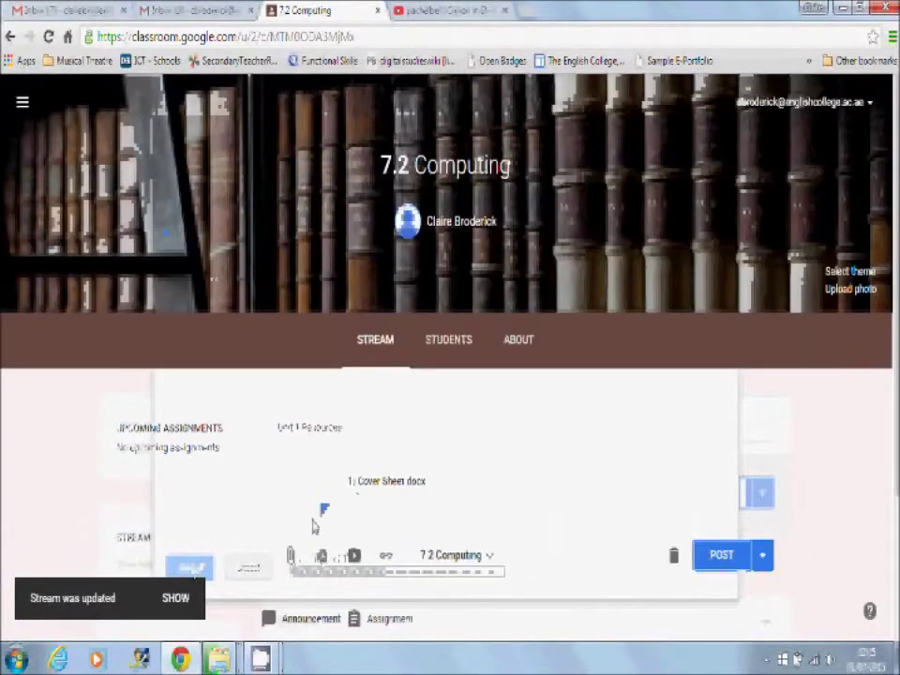
{"action": "left_click", "coordinate": [711, 560]}
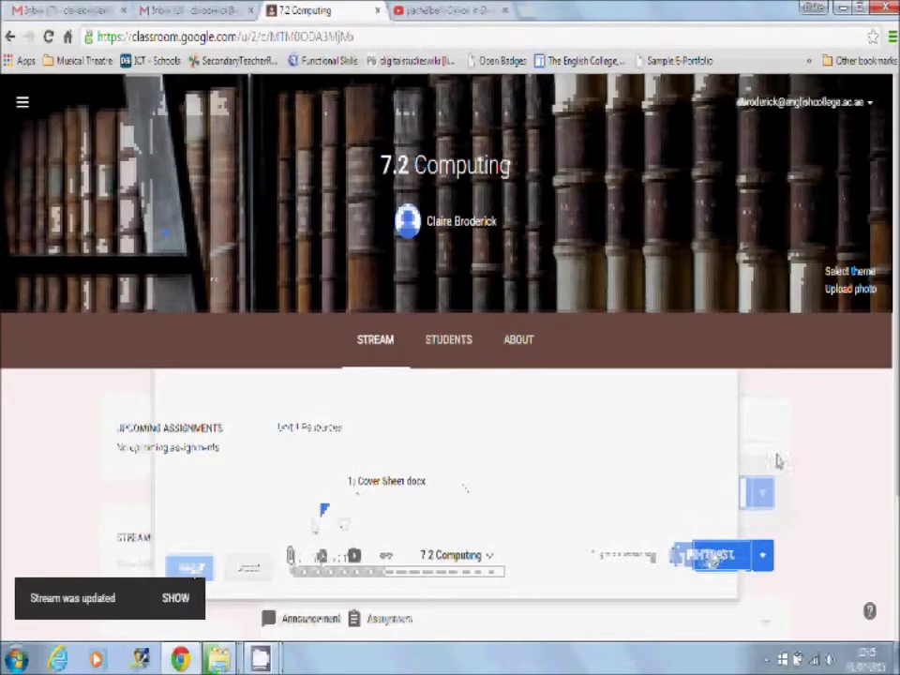
{"action": "scroll", "coordinate": [802, 422], "scroll_direction": "down", "scroll_amount": 2}
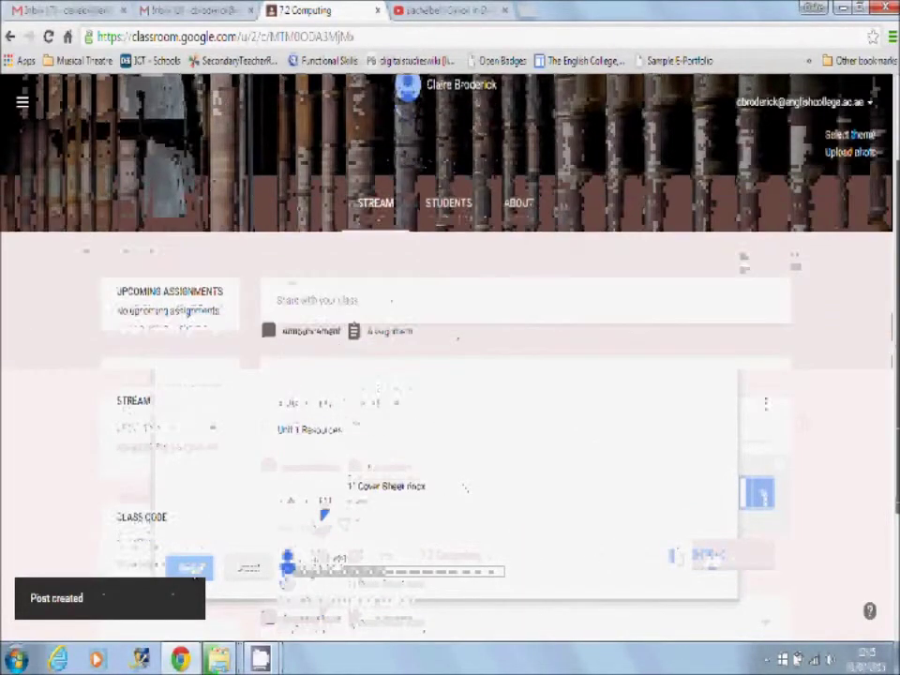
{"action": "scroll", "coordinate": [887, 283], "scroll_direction": "down", "scroll_amount": 1}
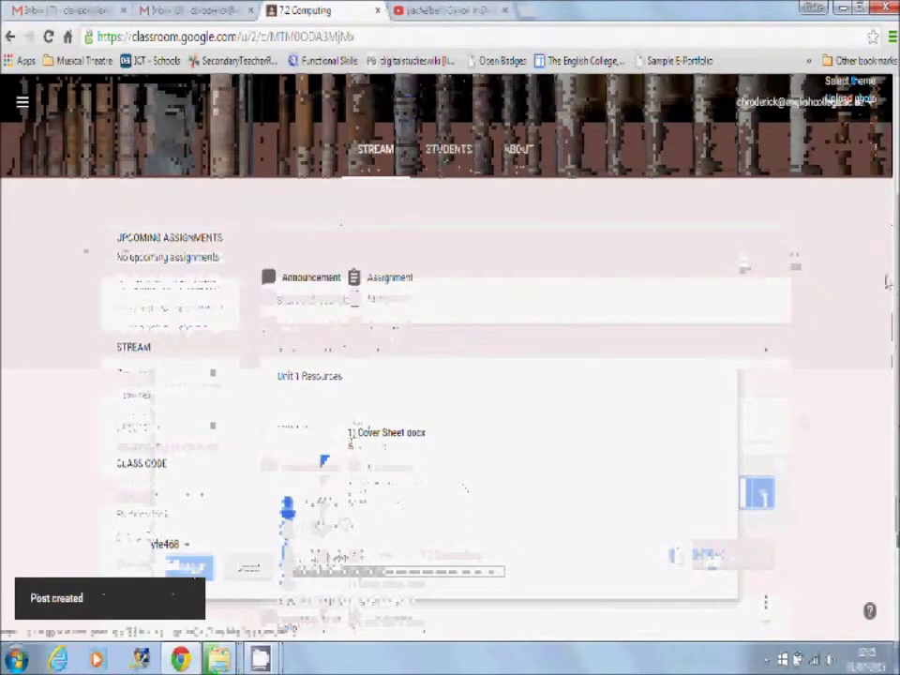
{"action": "scroll", "coordinate": [656, 375], "scroll_direction": "up", "scroll_amount": 3}
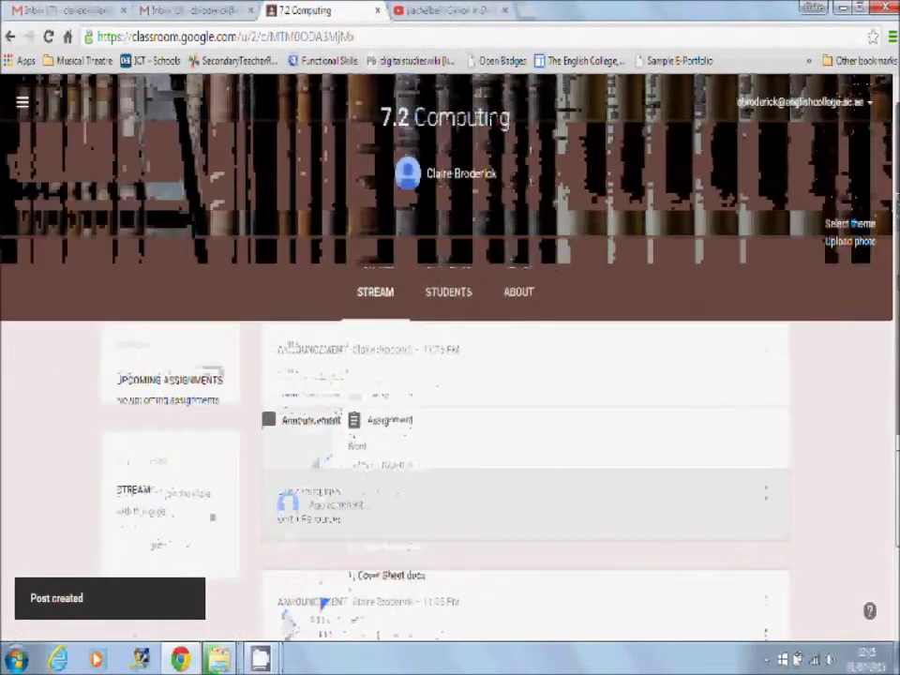
Post 'Today's resources' with 1) Cover Sheet attached from Drive's Classroom > 7.2 Computing folder
{"action": "left_click", "coordinate": [397, 369]}
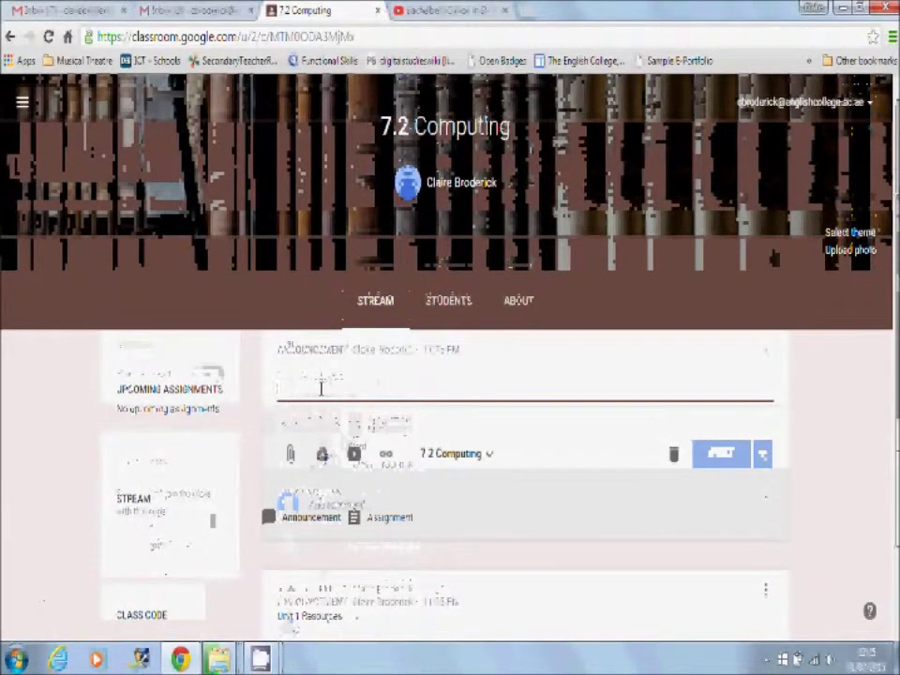
{"action": "type", "text": "Te"}
{"action": "type", "text": "day"}
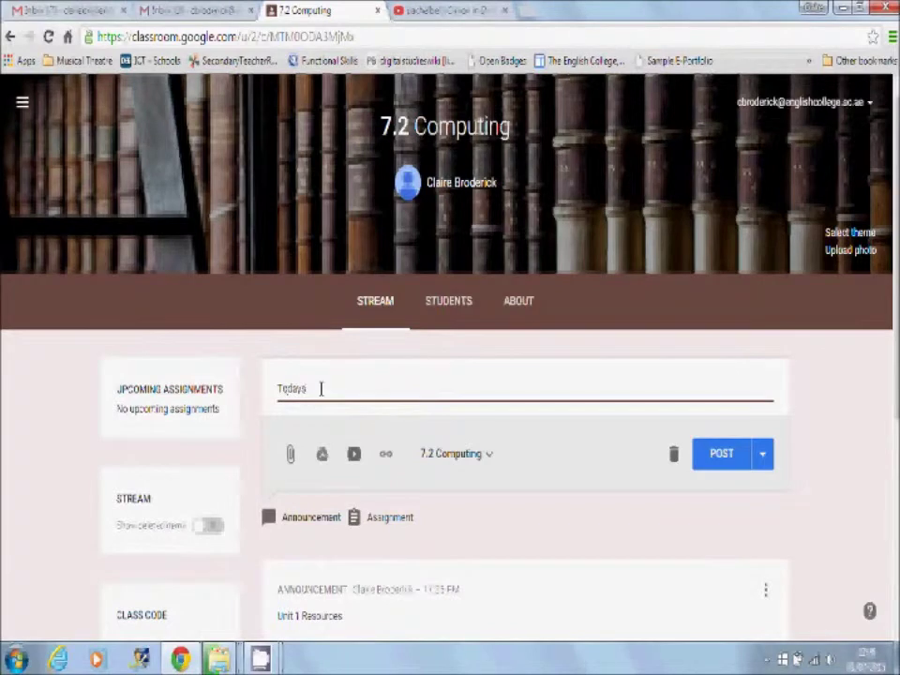
{"action": "type", "text": "'s re"}
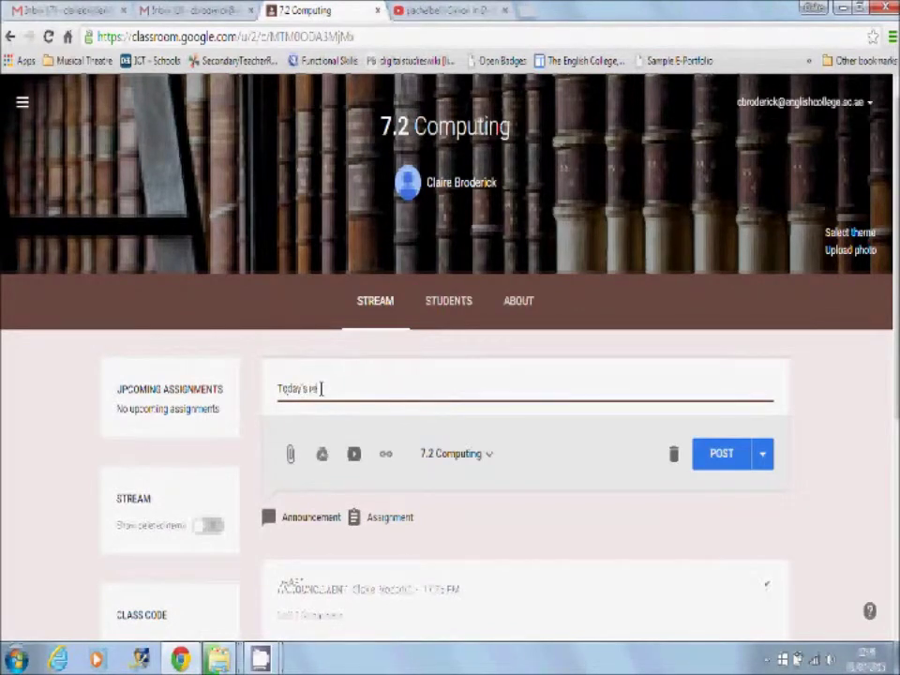
{"action": "type", "text": "sults"}
{"action": "left_click", "coordinate": [321, 453]}
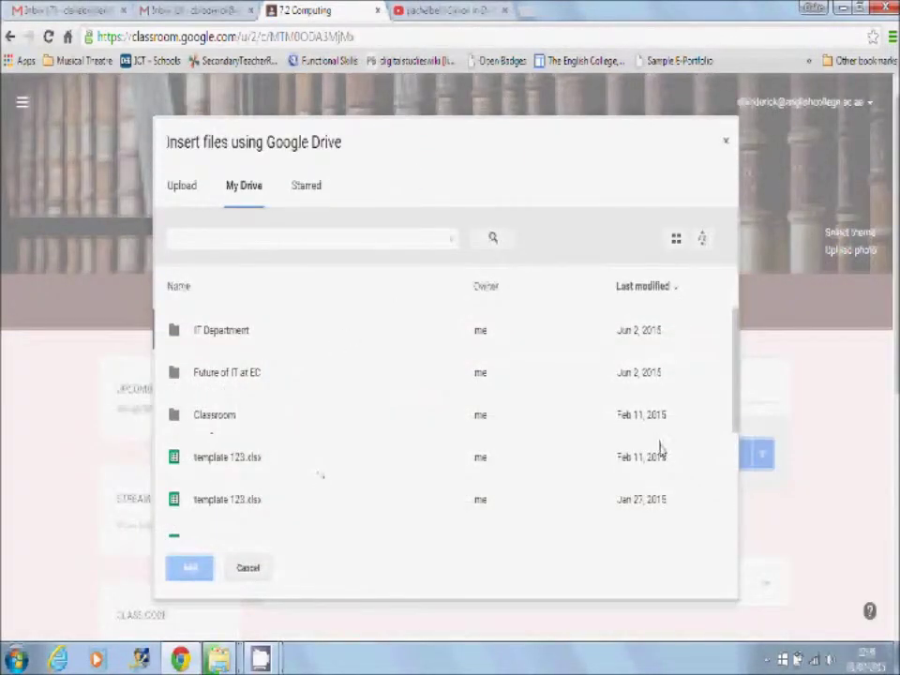
{"action": "mouse_move", "coordinate": [736, 394]}
{"action": "left_mouse_down"}
{"action": "mouse_move", "coordinate": [736, 488]}
{"action": "mouse_move", "coordinate": [735, 389]}
{"action": "left_mouse_up"}
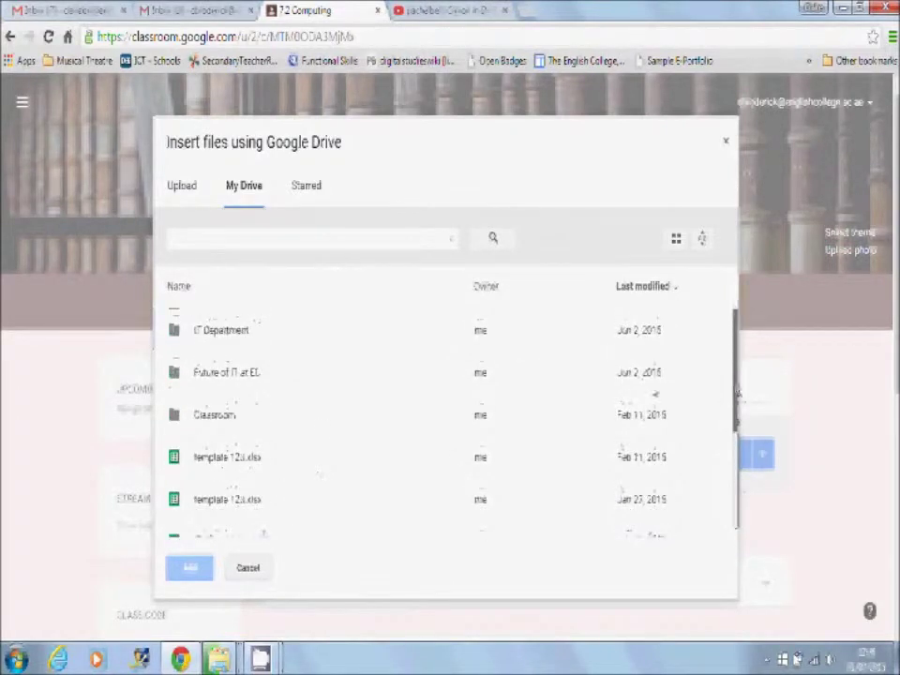
{"action": "double_click", "coordinate": [209, 422]}
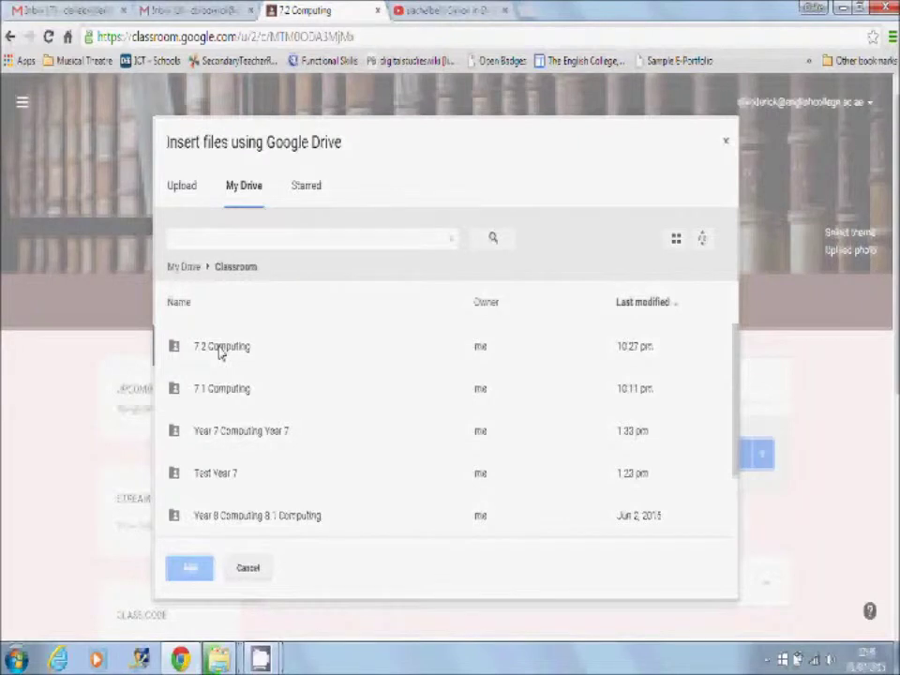
{"action": "double_click", "coordinate": [221, 349]}
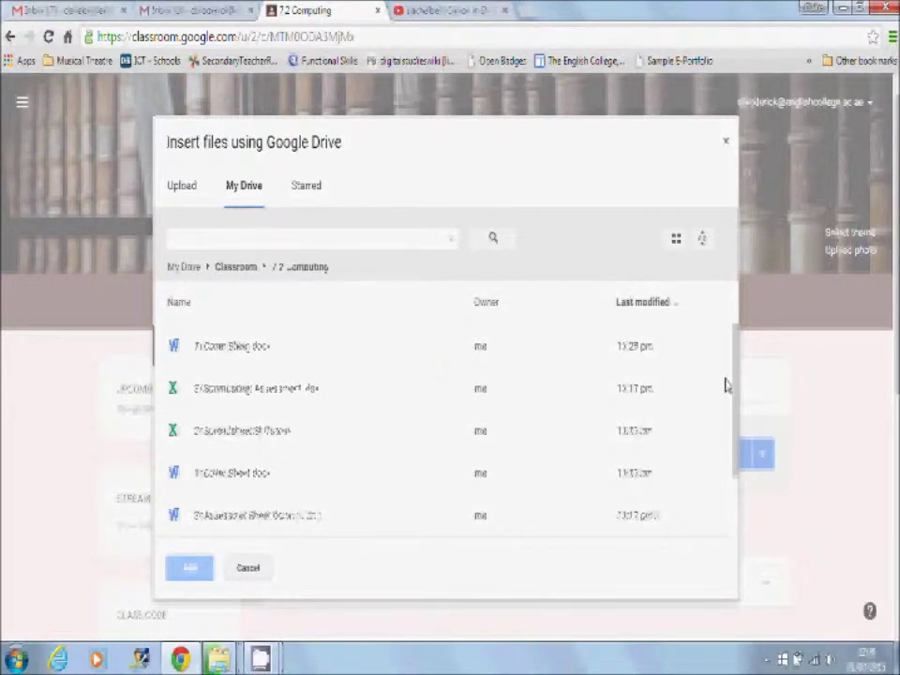
{"action": "left_click_drag", "start_coordinate": [736, 390], "coordinate": [733, 349]}
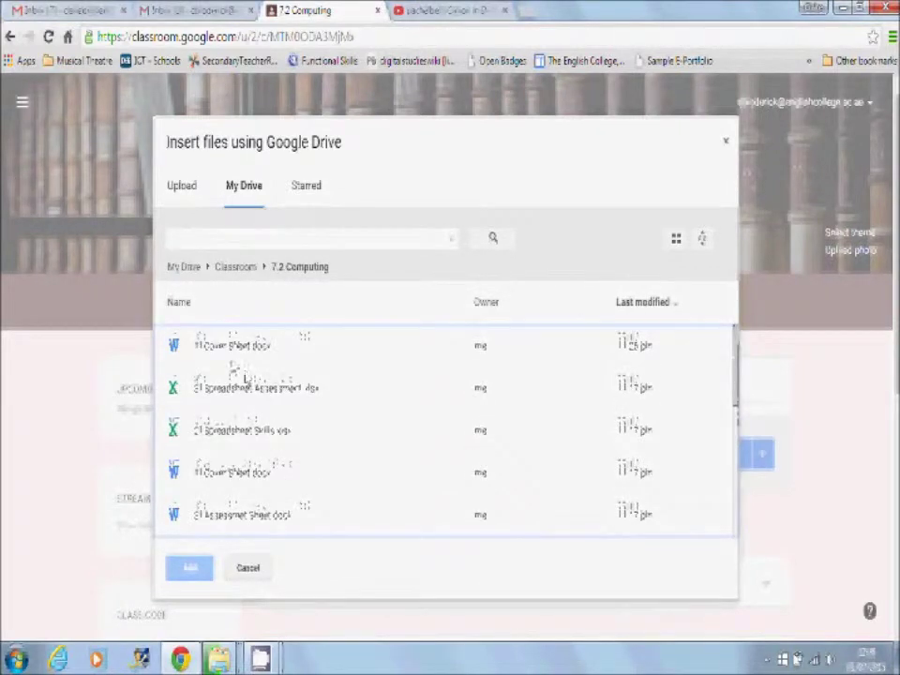
{"action": "left_click", "coordinate": [226, 354]}
{"action": "double_click", "coordinate": [225, 353]}
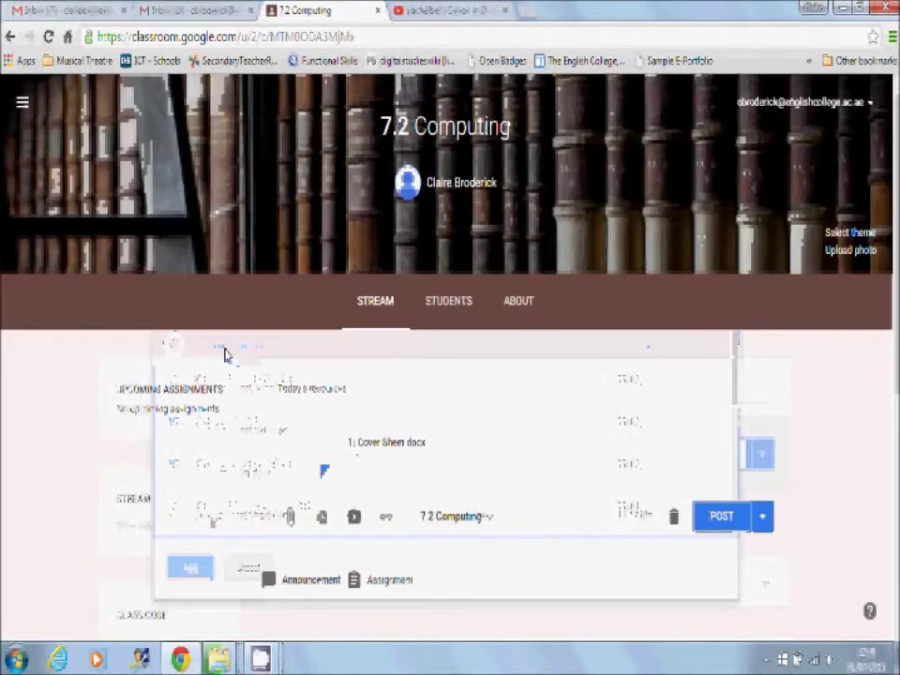
{"action": "left_click", "coordinate": [711, 529]}
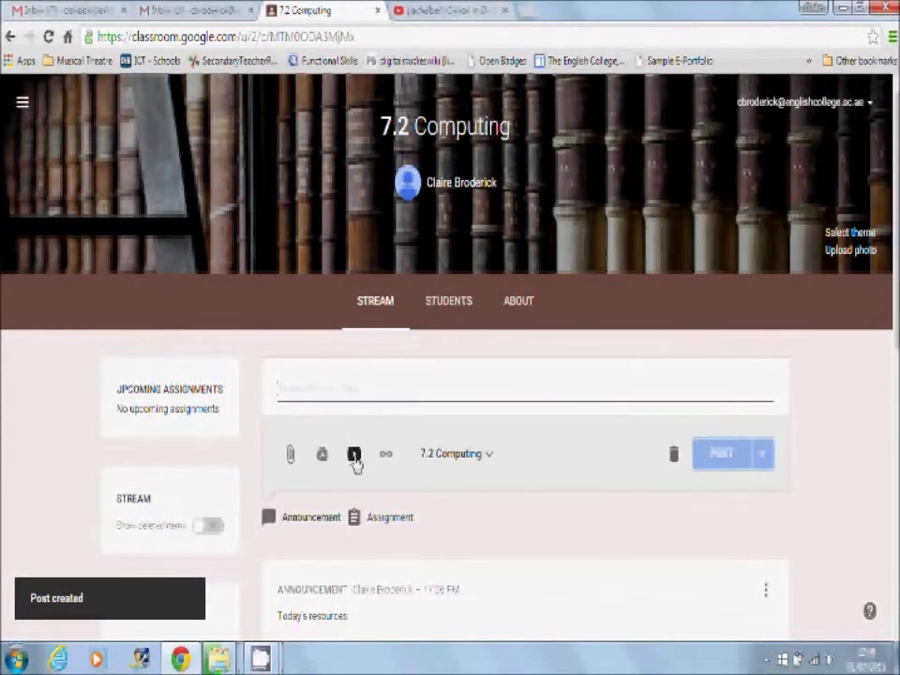
Attach the Canon in D YouTube video by URL and post it with the message 'Please watch'
{"action": "left_click", "coordinate": [354, 455]}
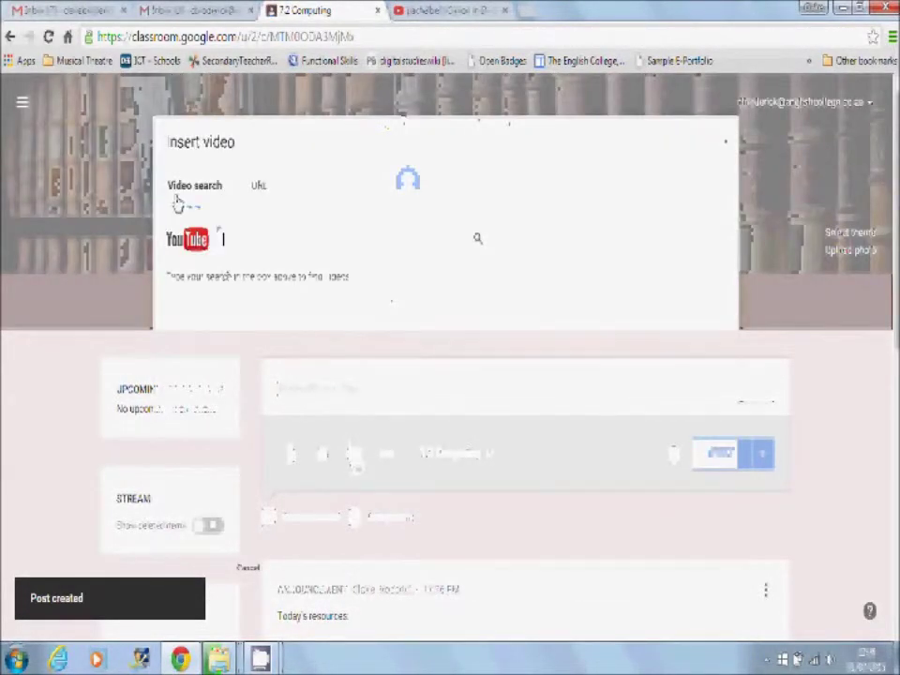
{"action": "left_click", "coordinate": [260, 186]}
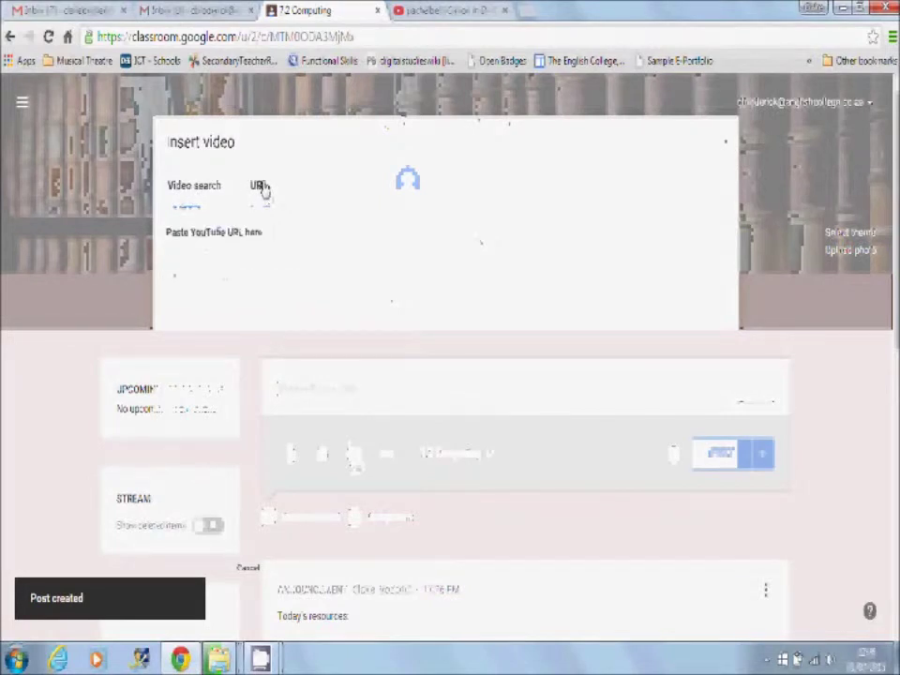
{"action": "key", "text": "ctrl+v"}
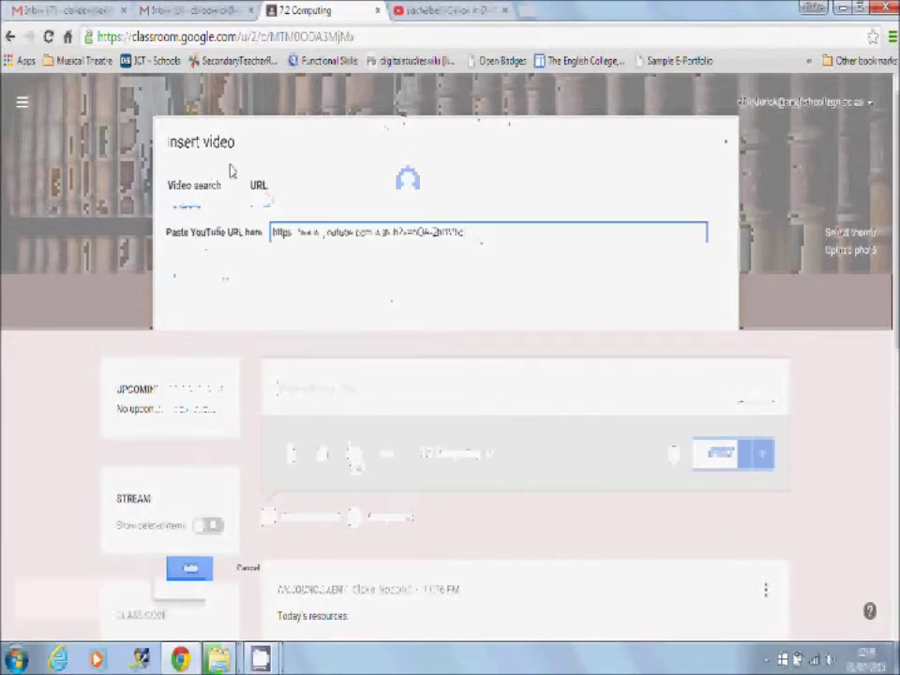
{"action": "left_click", "coordinate": [187, 569]}
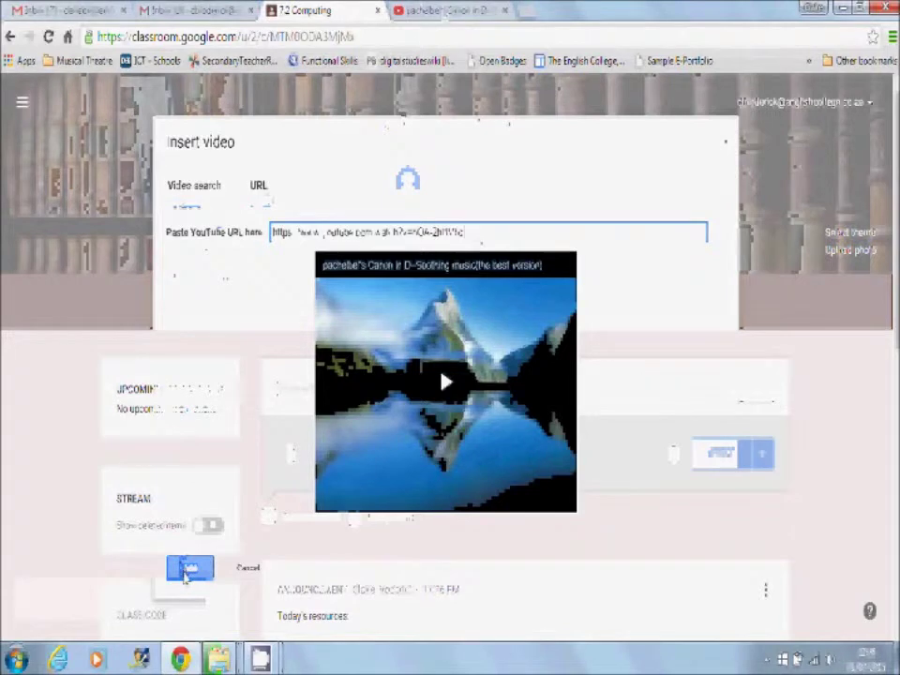
{"action": "type", "text": "Please watch"}
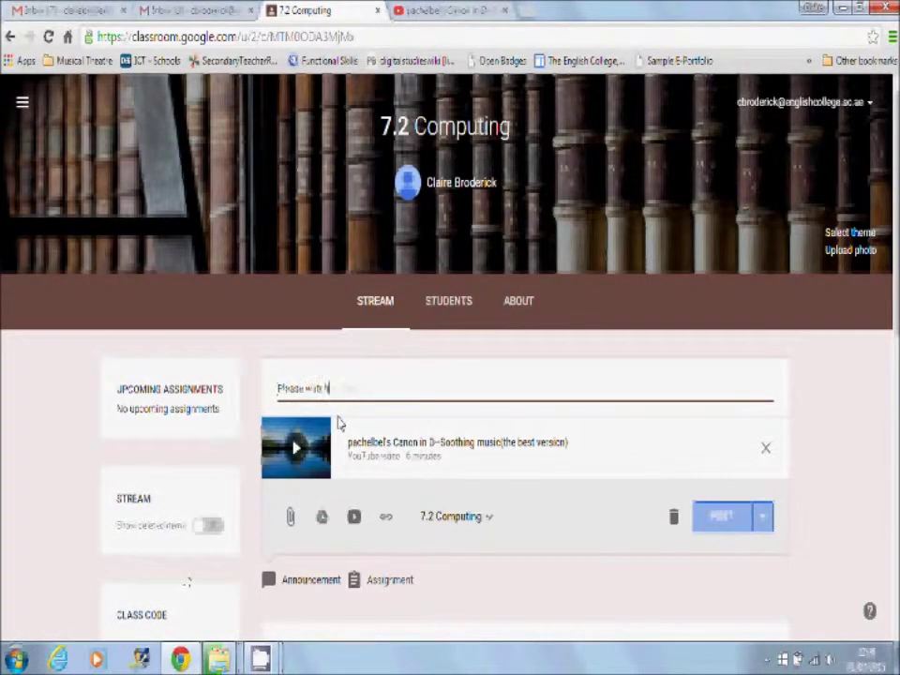
{"action": "left_click", "coordinate": [740, 518]}
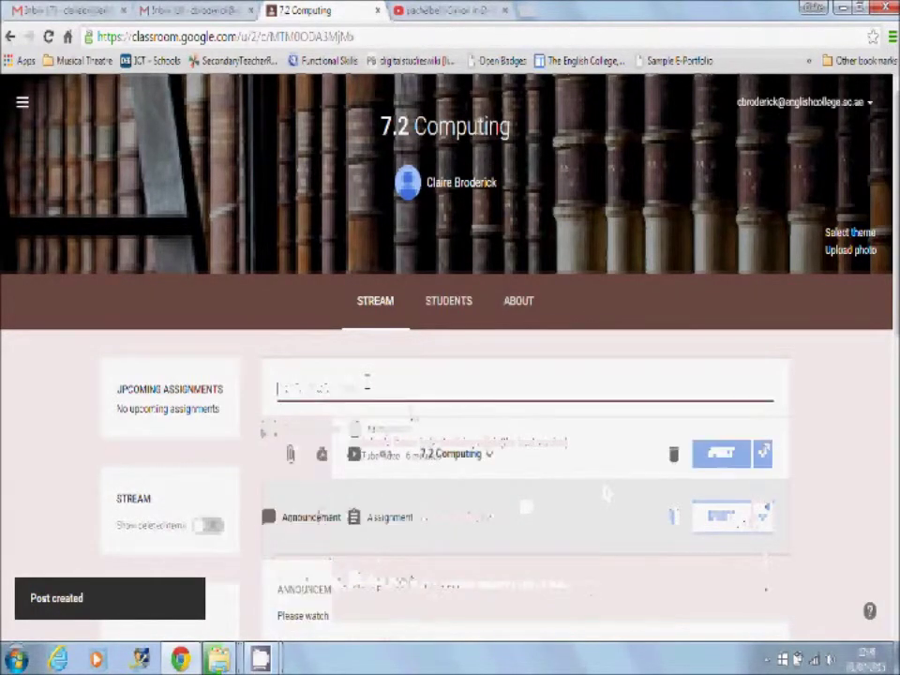
Post a 'Check this out' announcement with the Canon in D YouTube URL as a link
{"action": "left_click", "coordinate": [386, 457]}
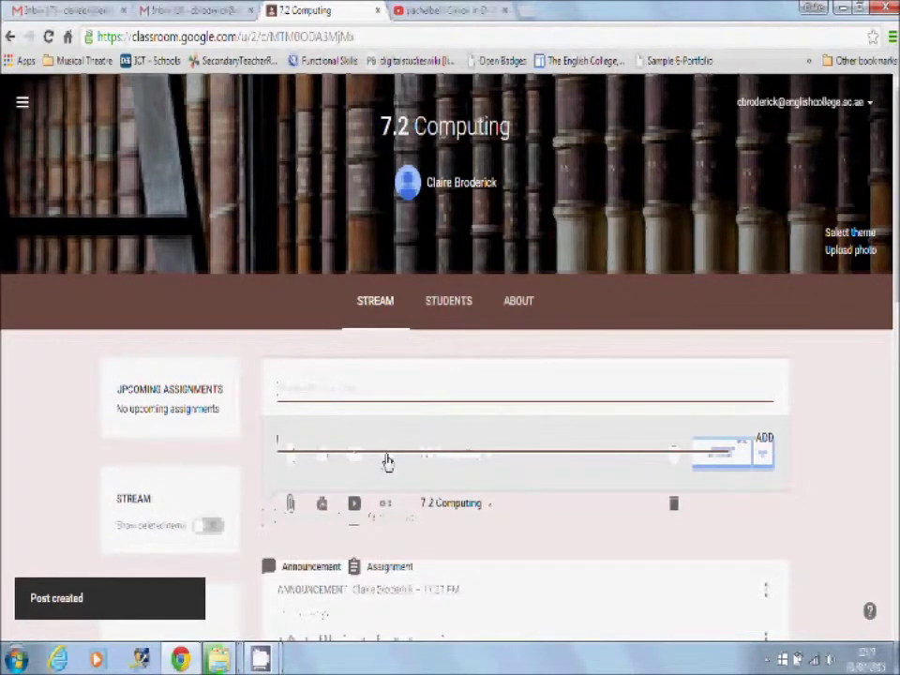
{"action": "type", "text": "https://www.youtube.com/watch?v=hQA-3hHYvbs"}
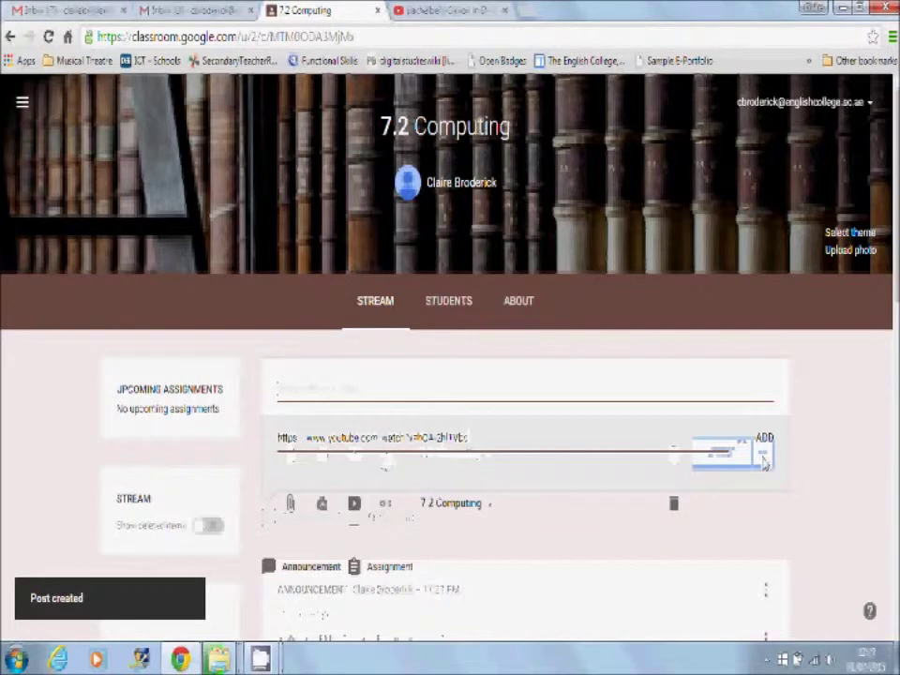
{"action": "left_click", "coordinate": [763, 447]}
{"action": "type", "text": "Check ou"}
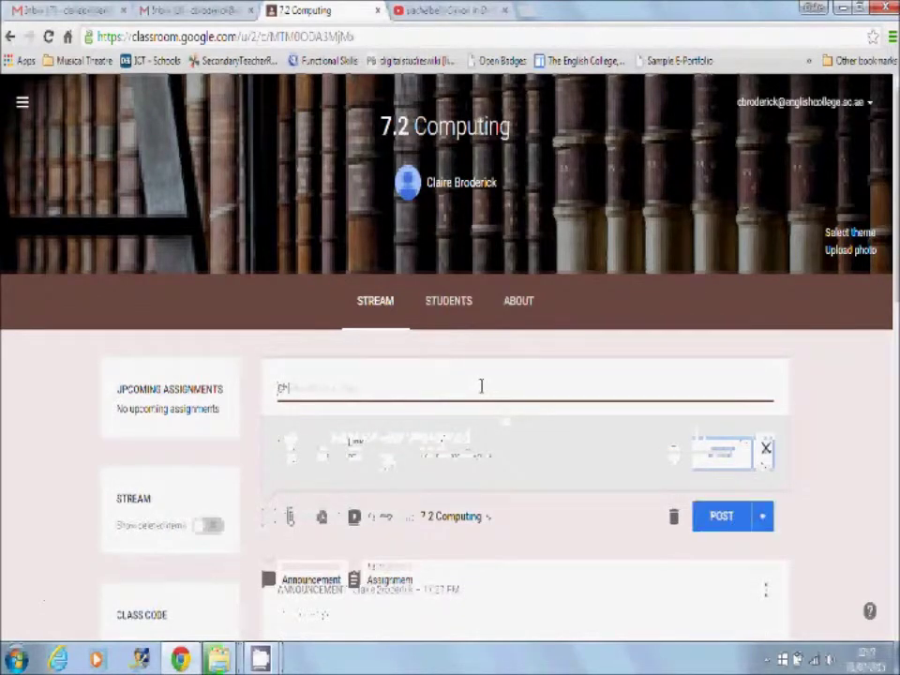
{"action": "type", "text": " out"}
{"action": "left_click", "coordinate": [730, 521]}
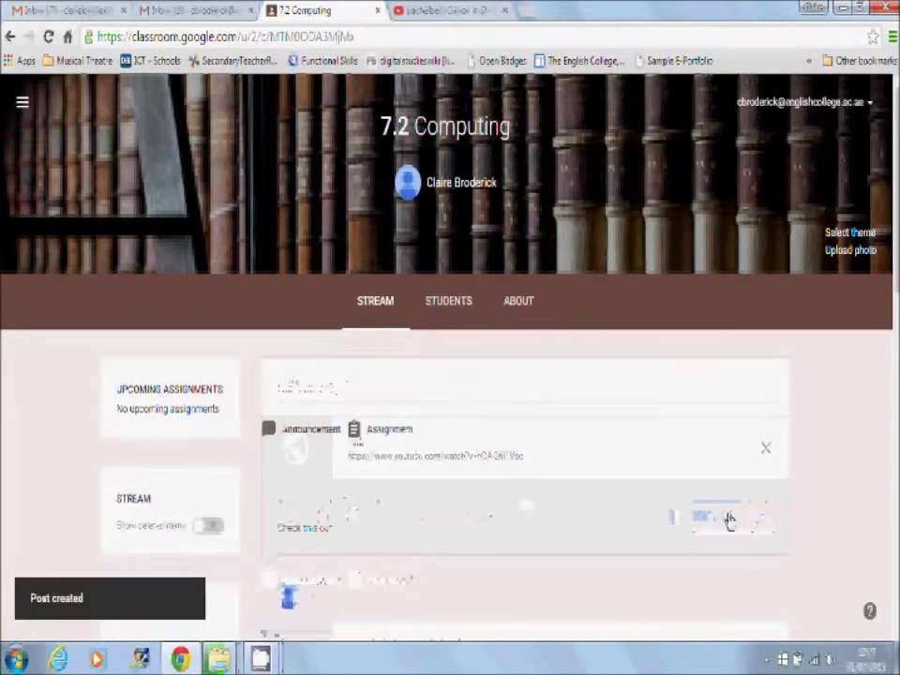
{"action": "scroll", "coordinate": [525, 422], "scroll_direction": "down", "scroll_amount": 5}
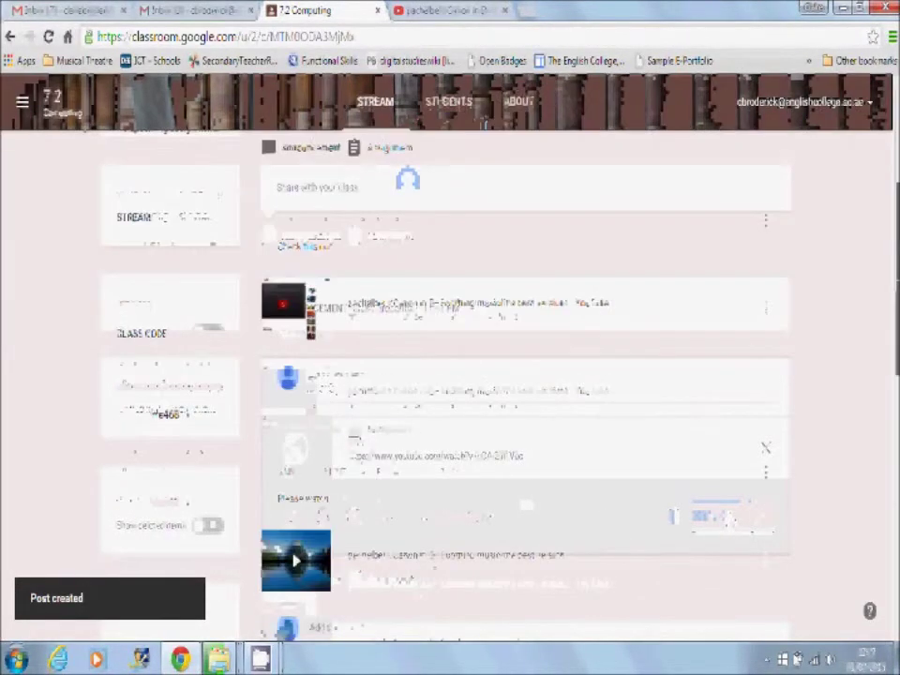
{"action": "scroll", "coordinate": [795, 322], "scroll_direction": "up", "scroll_amount": 5}
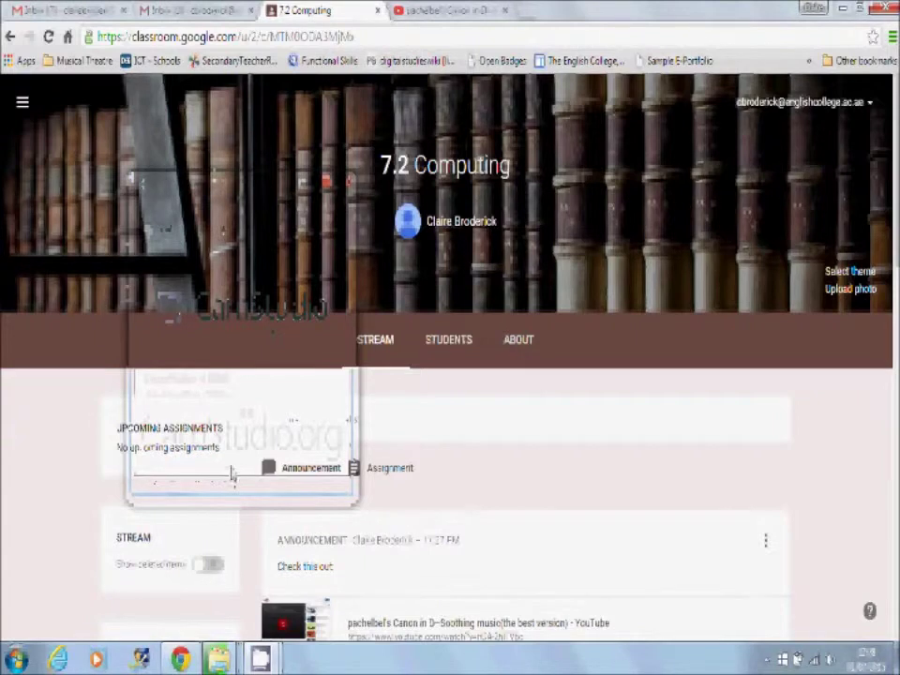
Create an assignment titled 'End of Unit Test: Spreadsheet' that asks students to upload their completed assessment here
{"action": "left_click", "coordinate": [399, 478]}
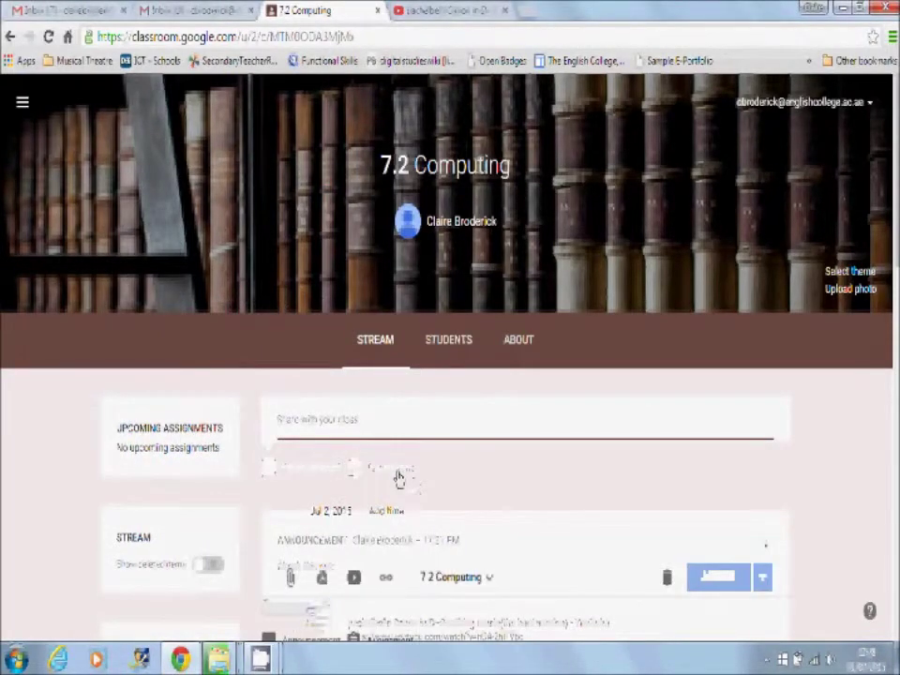
{"action": "type", "text": "End of"}
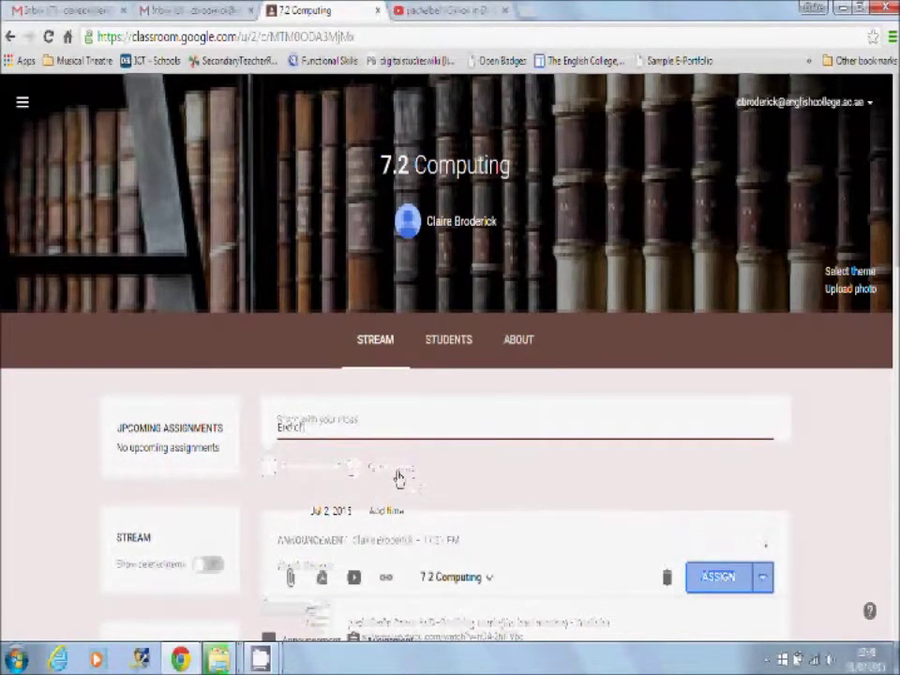
{"action": "type", "text": " Unit Test: Spreadsheets"}
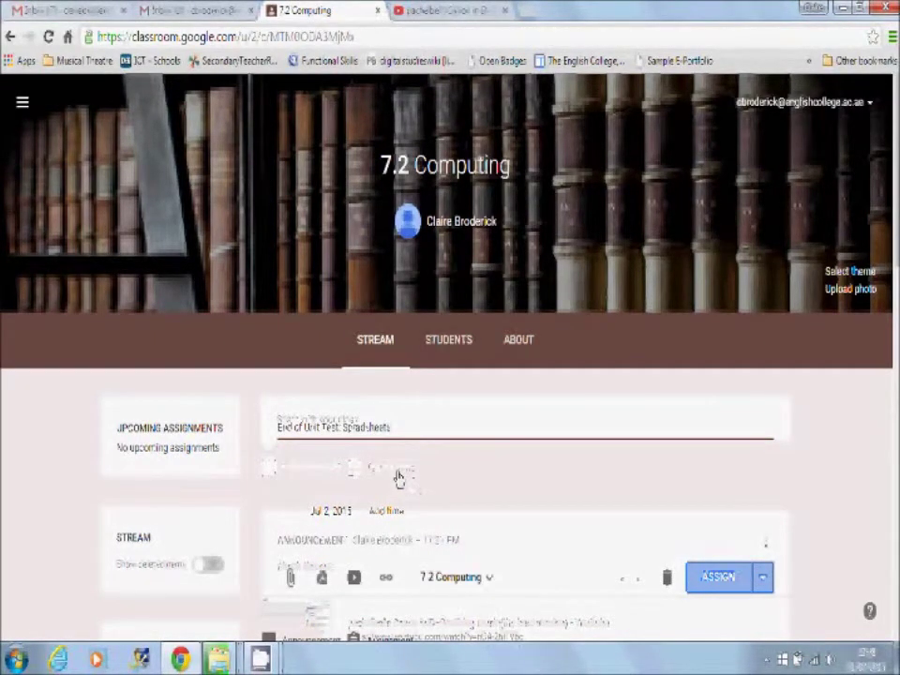
{"action": "left_click", "coordinate": [397, 478]}
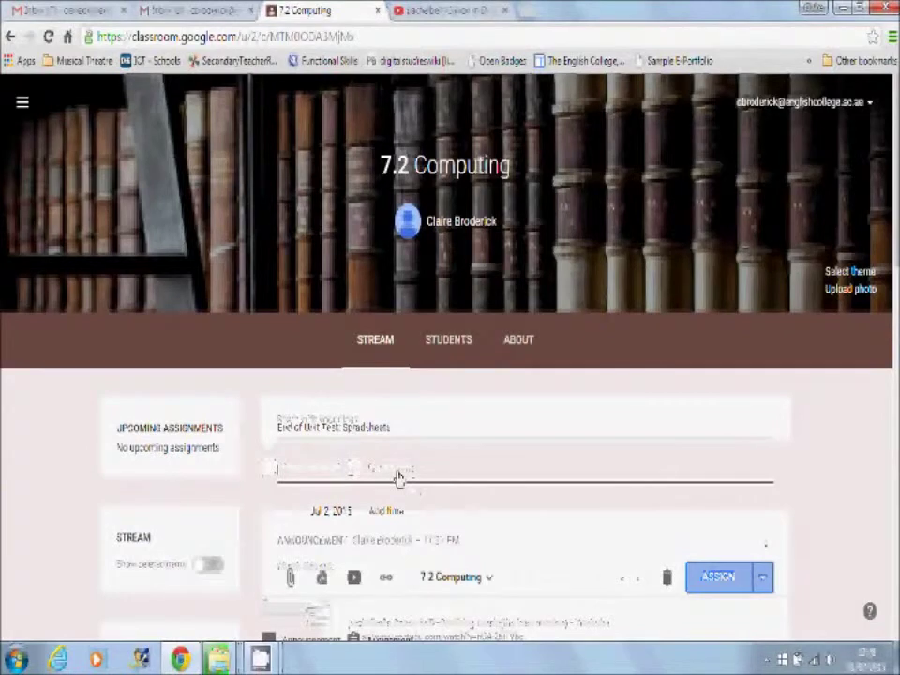
{"action": "type", "text": "Please upload"}
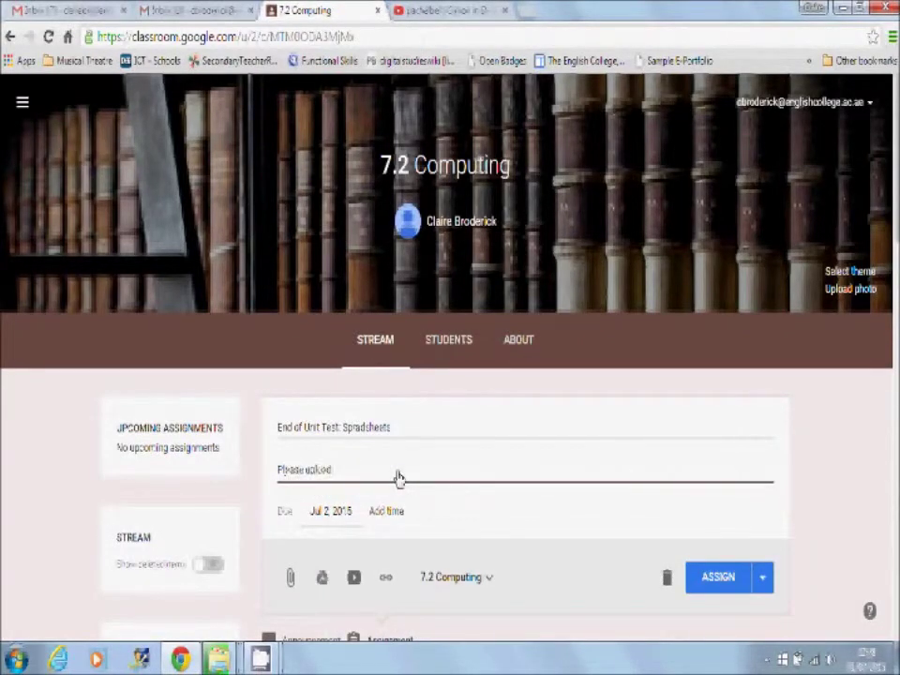
{"action": "type", "text": " your comple"}
{"action": "type", "text": "ted as"}
{"action": "type", "text": "essment grey"}
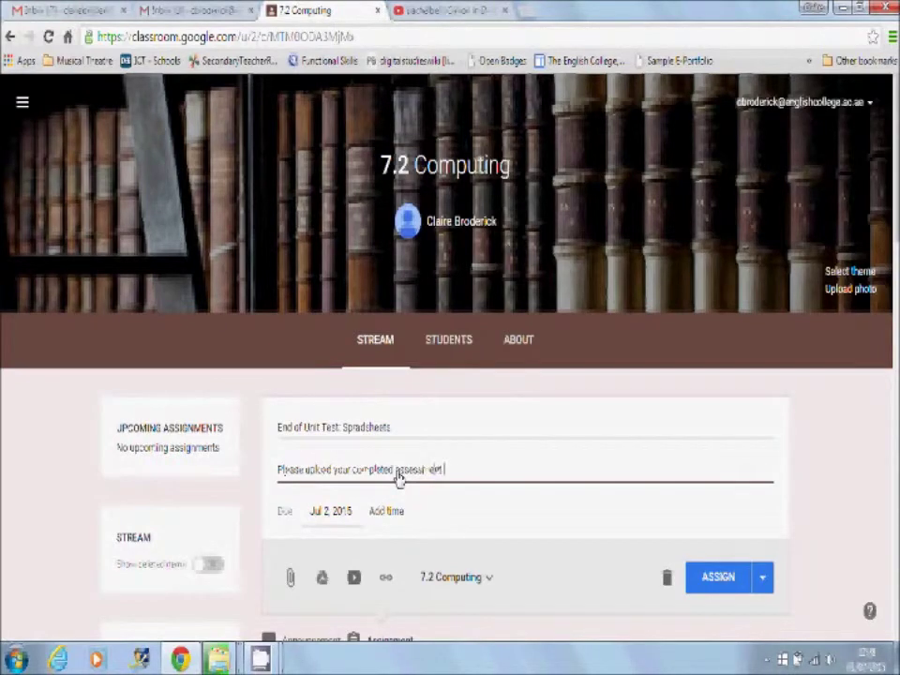
{"action": "key", "text": "BackSpace"}
{"action": "key", "text": "BackSpace"}
{"action": "key", "text": "BackSpace"}
{"action": "type", "text": "here."}
Attach 3) Spreadsheet Assessment.xlsx from My Drive > Classroom > 7.2 Computing
{"action": "left_click", "coordinate": [290, 579]}
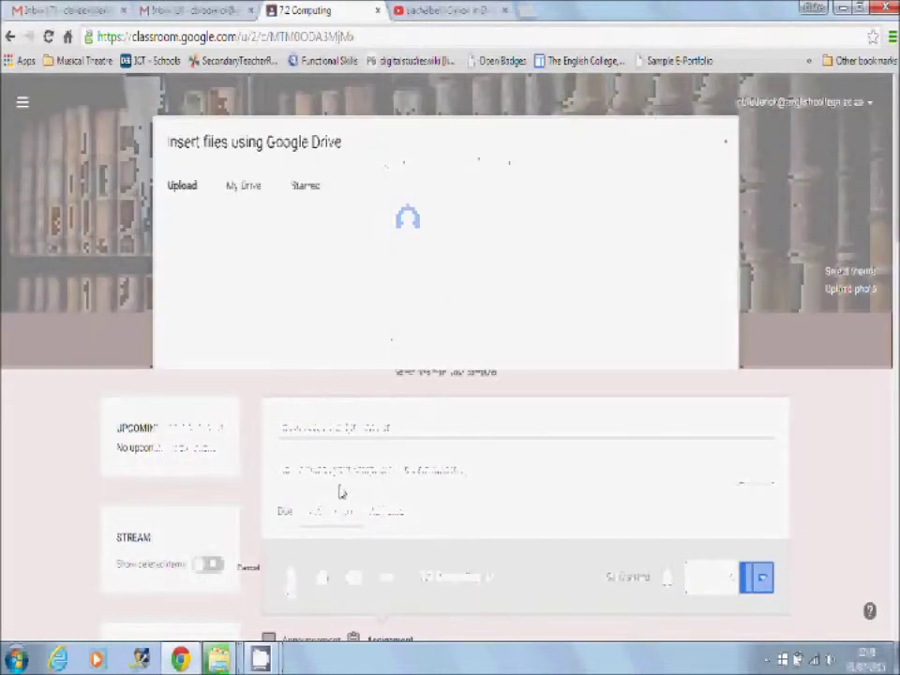
{"action": "left_click", "coordinate": [253, 196]}
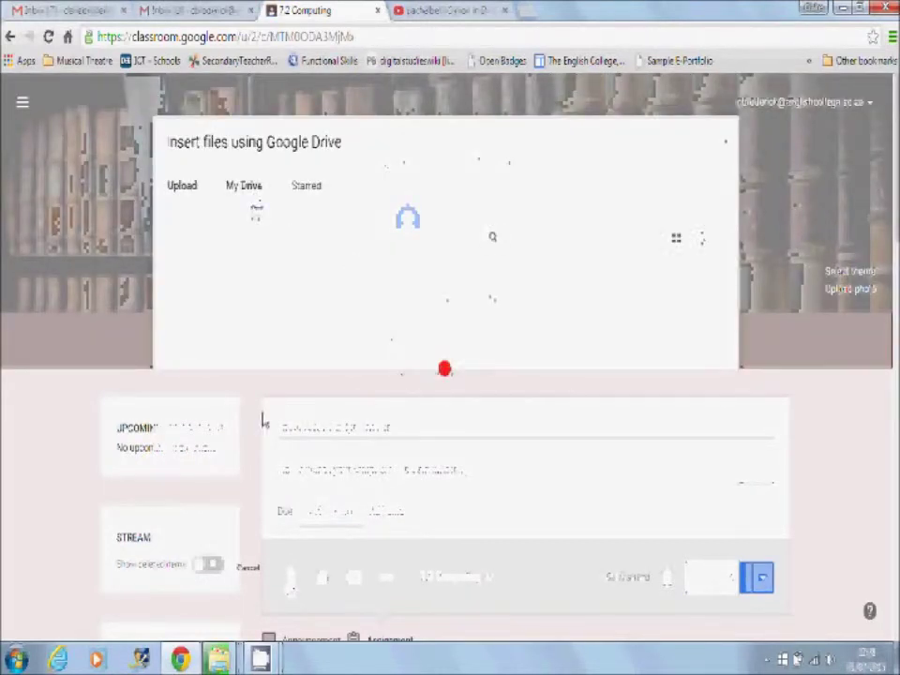
{"action": "double_click", "coordinate": [210, 417]}
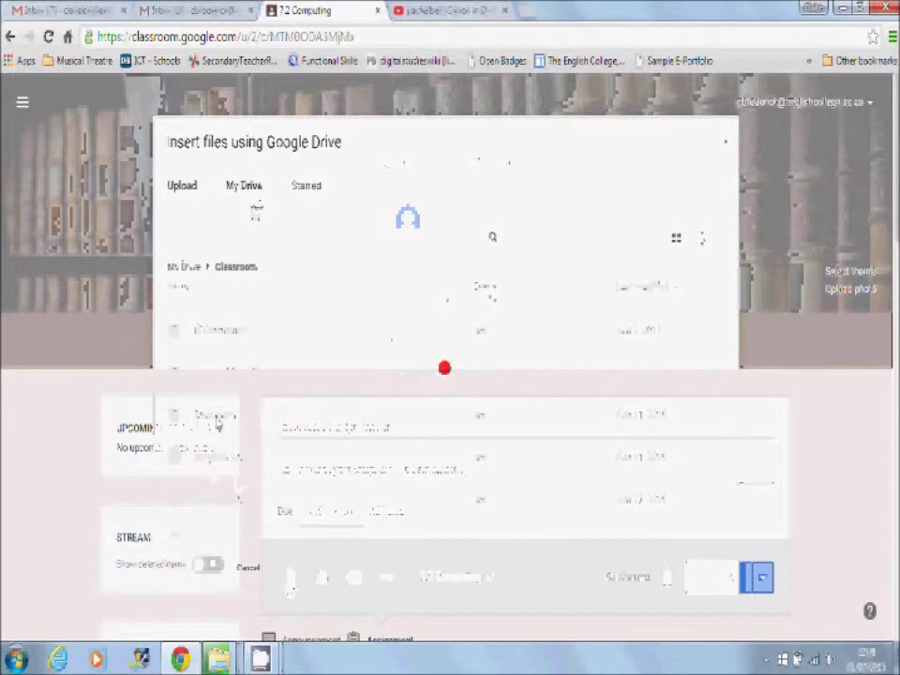
{"action": "double_click", "coordinate": [445, 366]}
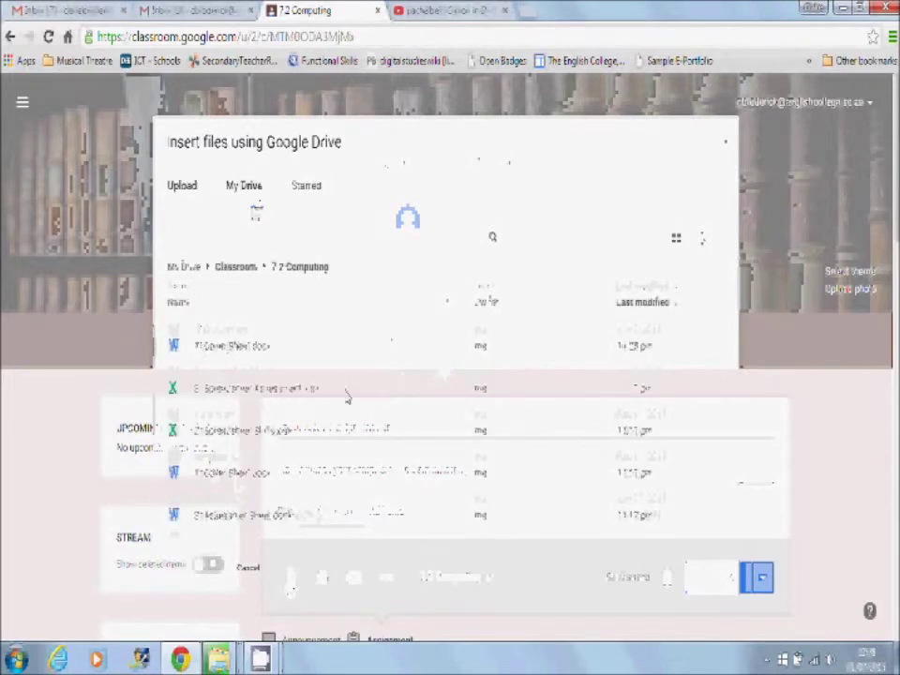
{"action": "double_click", "coordinate": [241, 392]}
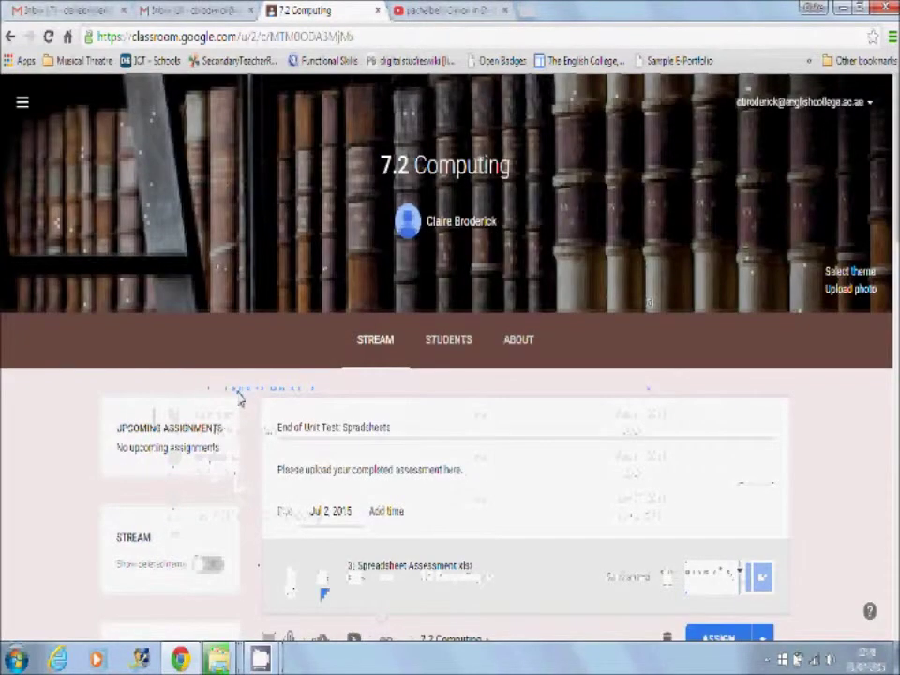
Set the attached spreadsheet so each student gets their own copy, and post the assignment
{"action": "scroll", "coordinate": [719, 394], "scroll_direction": "down", "scroll_amount": 3}
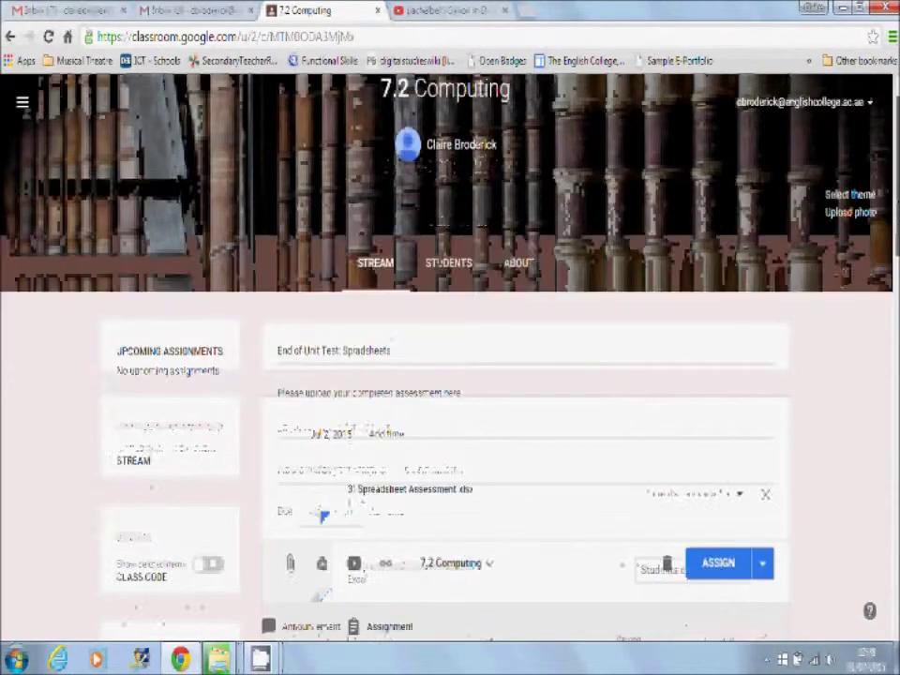
{"action": "left_click", "coordinate": [719, 394]}
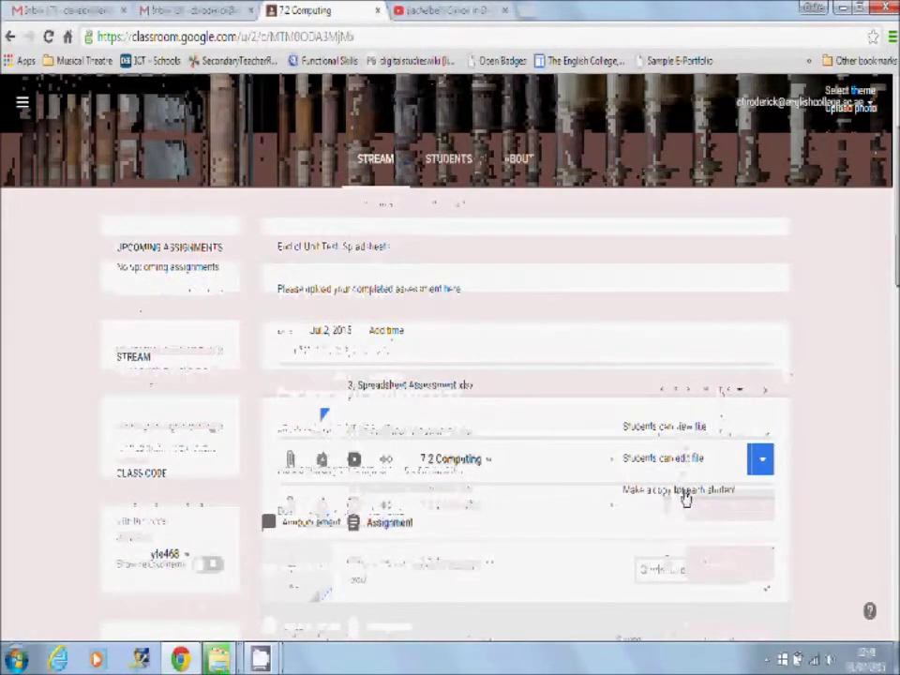
{"action": "left_click", "coordinate": [685, 493]}
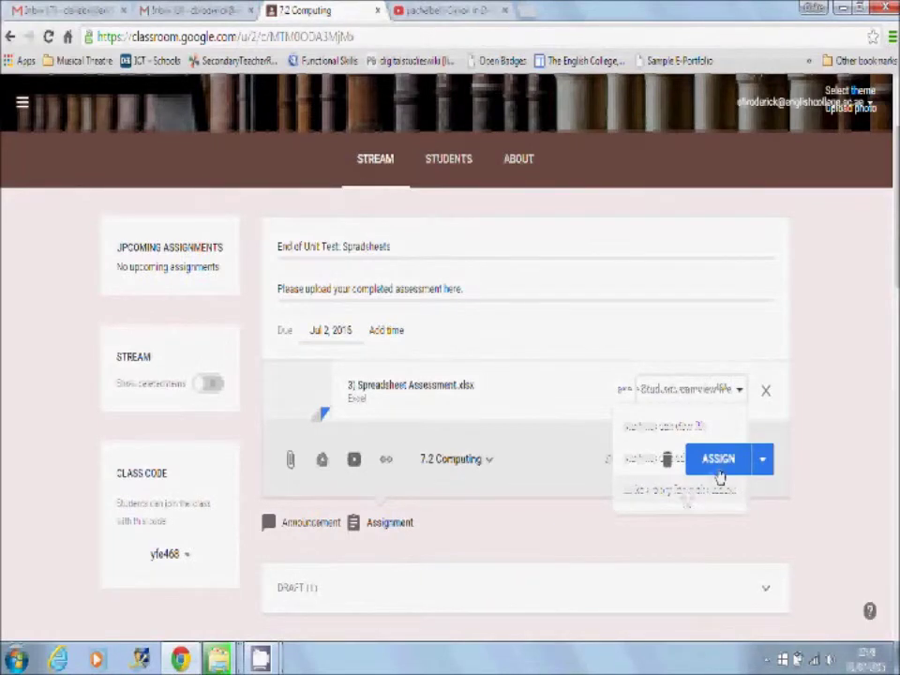
{"action": "left_click", "coordinate": [719, 471]}
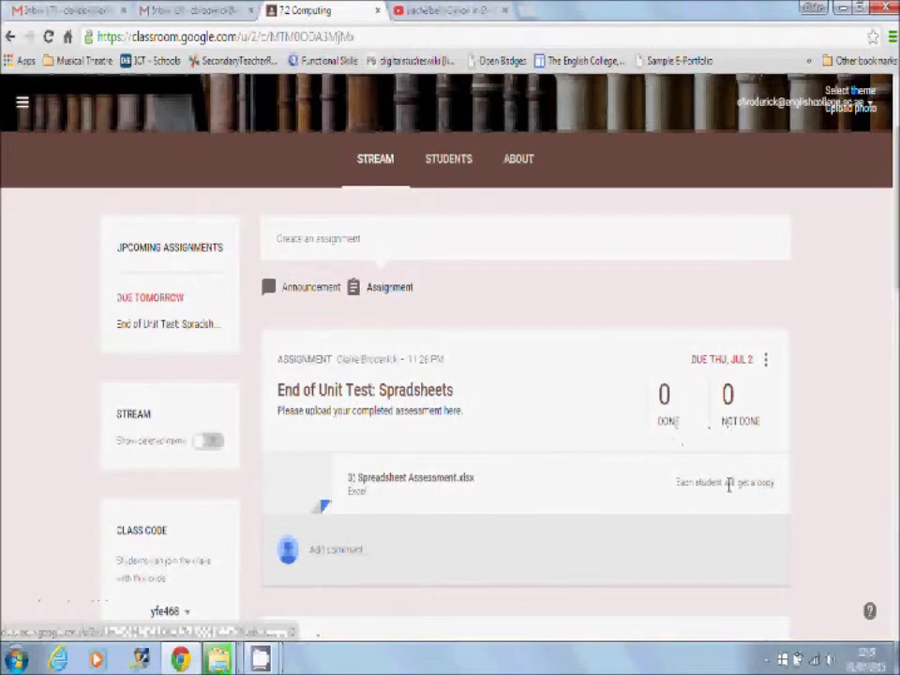
On the About page, set the class title to Year 7 Computing and room to Room 9, then save
{"action": "left_click", "coordinate": [518, 159]}
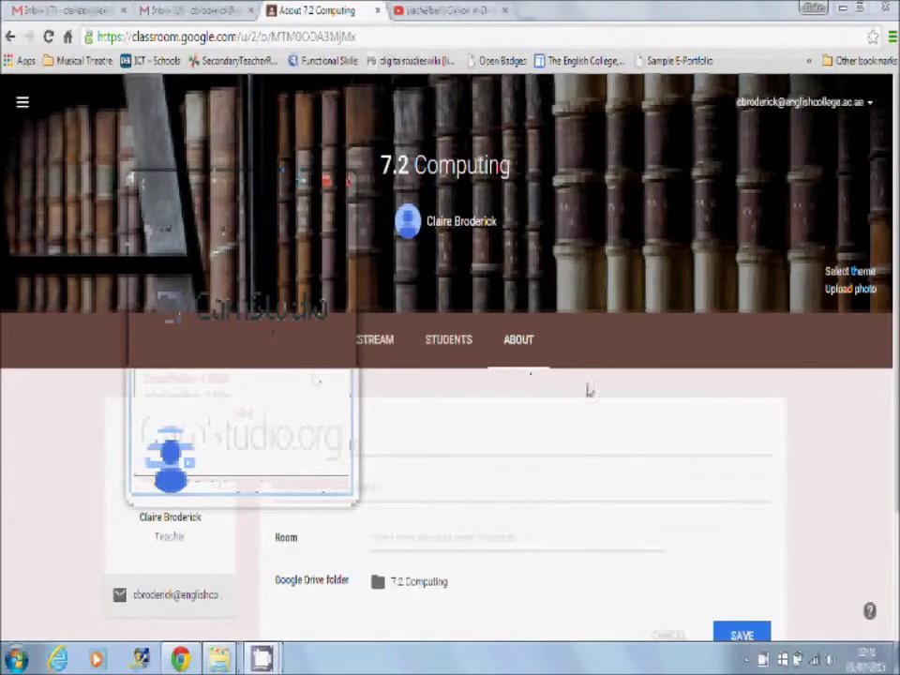
{"action": "scroll", "coordinate": [553, 421], "scroll_direction": "down", "scroll_amount": 2}
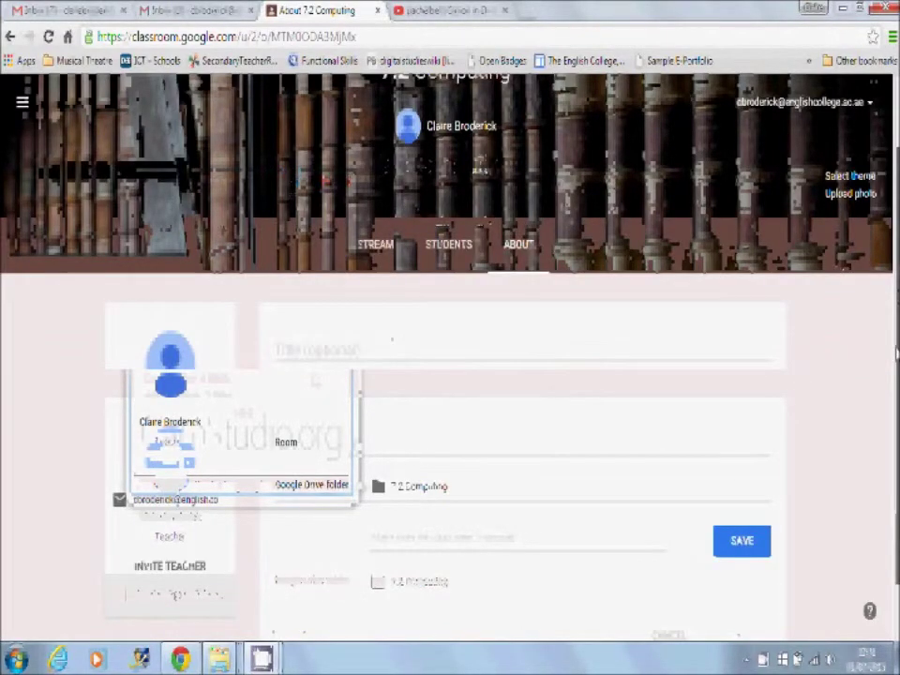
{"action": "left_click", "coordinate": [321, 303]}
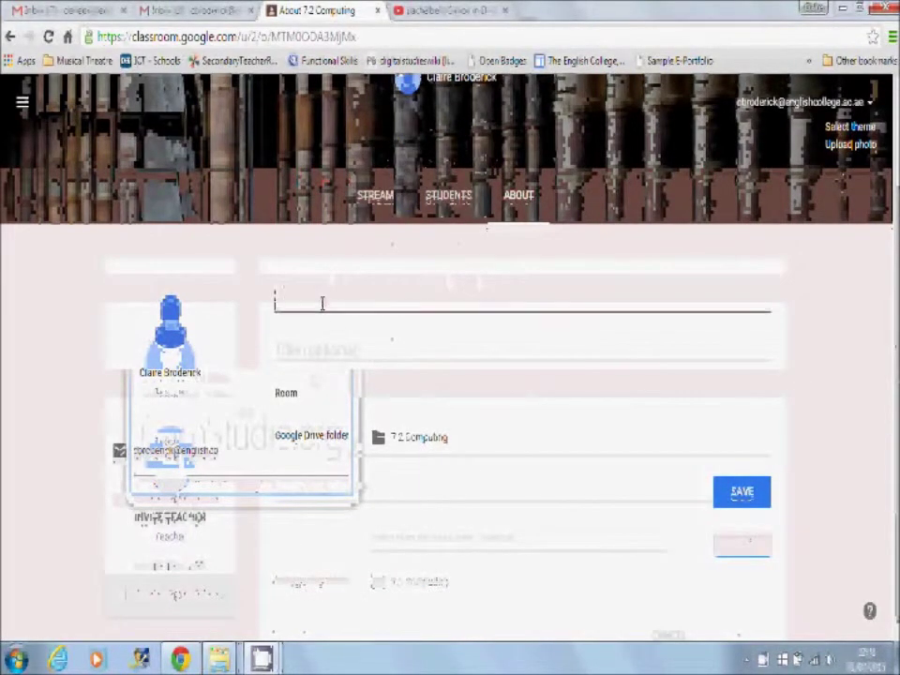
{"action": "type", "text": "Year 7 Computing"}
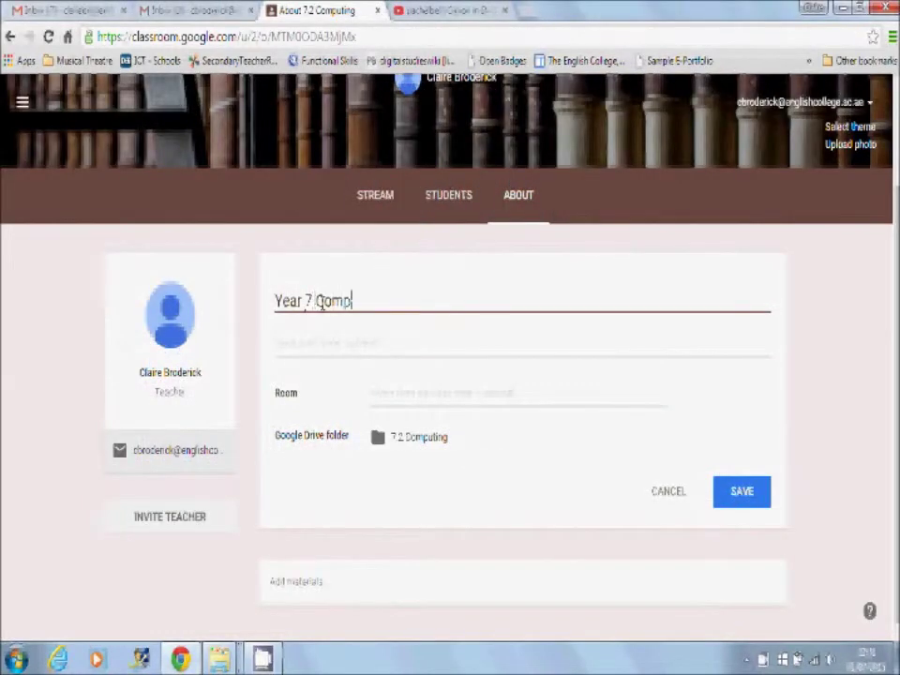
{"action": "left_click", "coordinate": [384, 390]}
{"action": "type", "text": "P"}
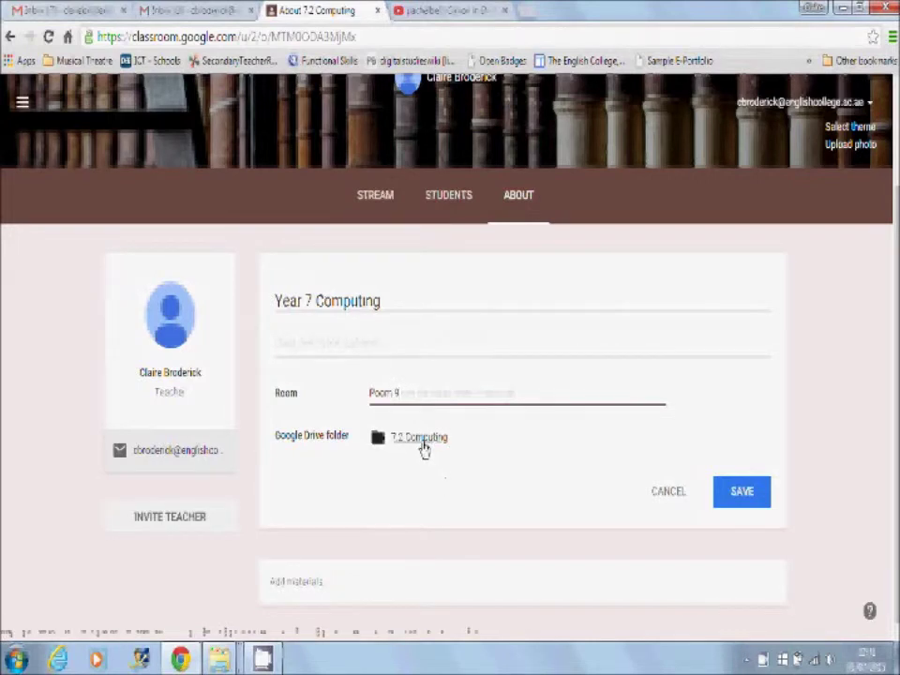
{"action": "left_click", "coordinate": [736, 494]}
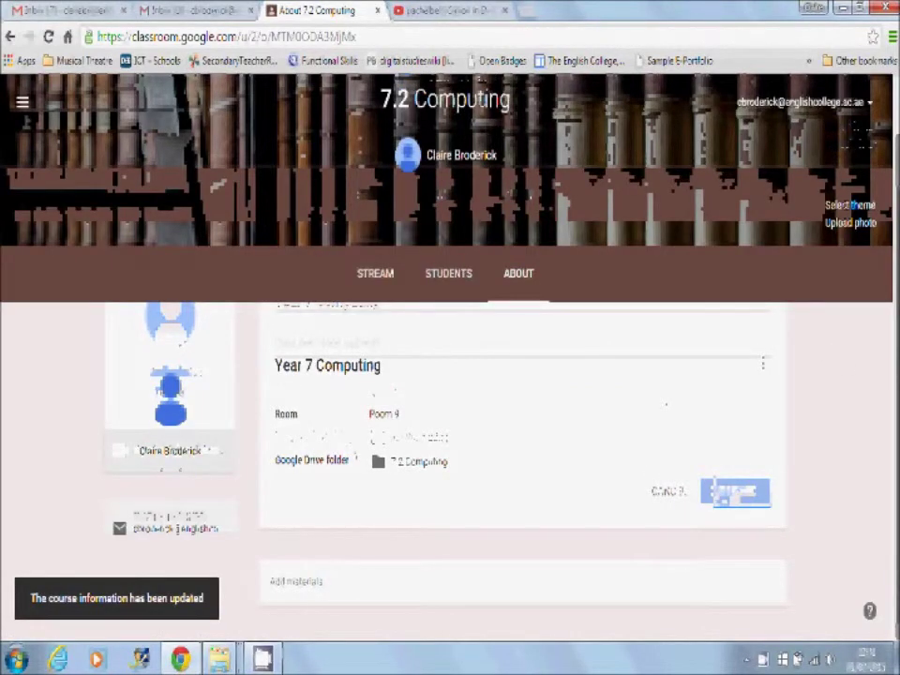
{"action": "left_click", "coordinate": [305, 567]}
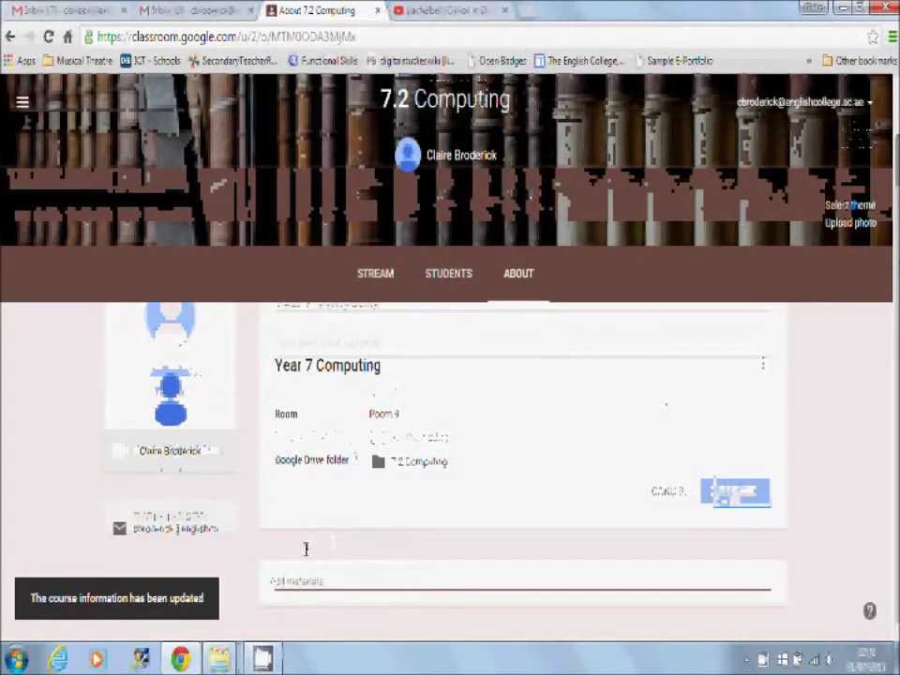
Head a new materials entry 'Unit 1 Spreadsheets:' and browse Drive to Classroom > 7.2 Computing
{"action": "scroll", "coordinate": [333, 542], "scroll_direction": "down", "scroll_amount": 2}
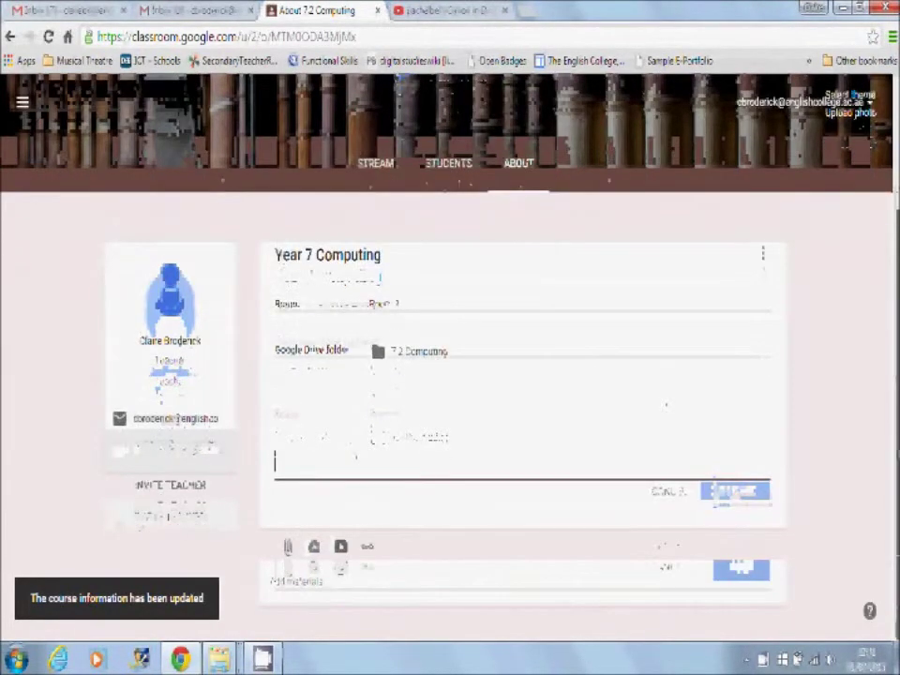
{"action": "type", "text": "Unit 1 Spreadsheets"}
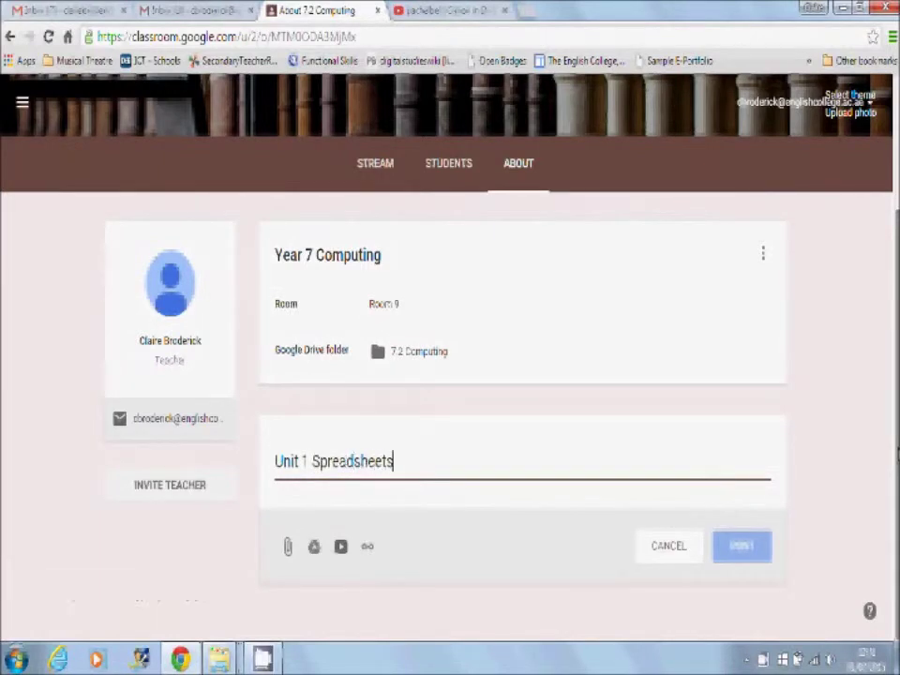
{"action": "type", "text": ":"}
{"action": "left_click", "coordinate": [314, 553]}
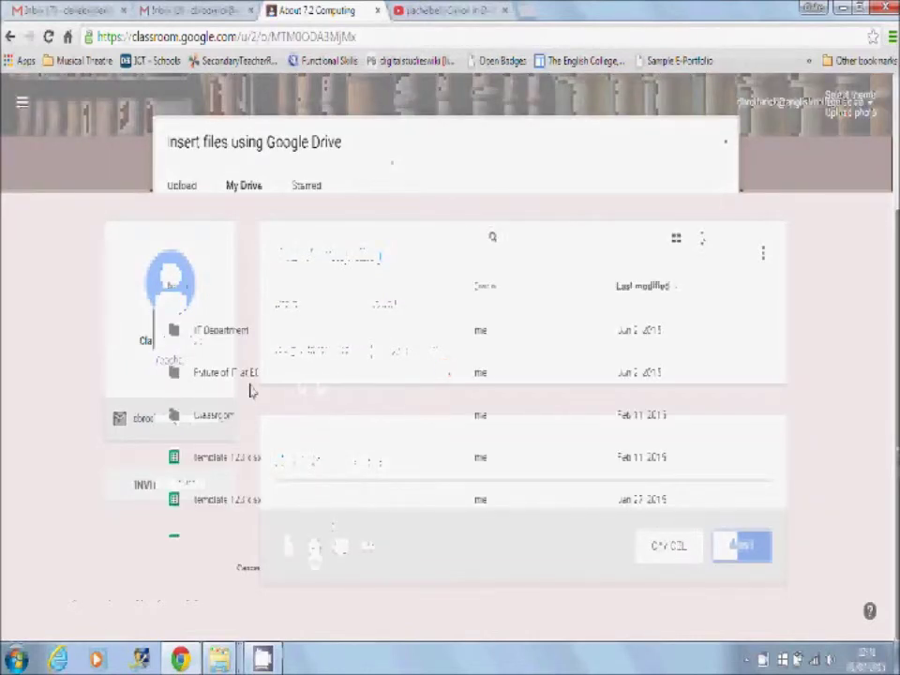
{"action": "double_click", "coordinate": [205, 415]}
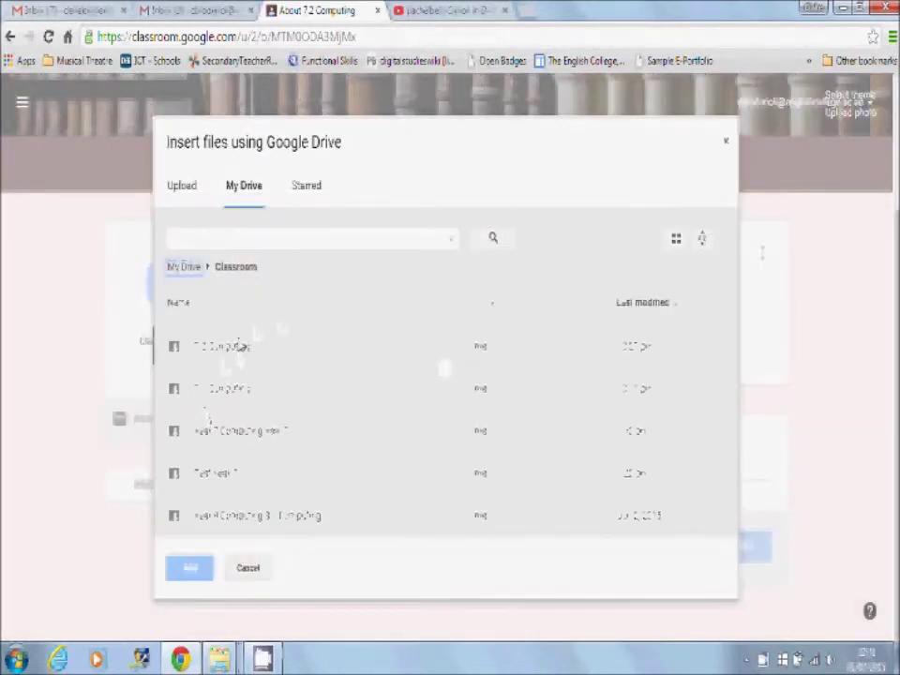
{"action": "double_click", "coordinate": [234, 349]}
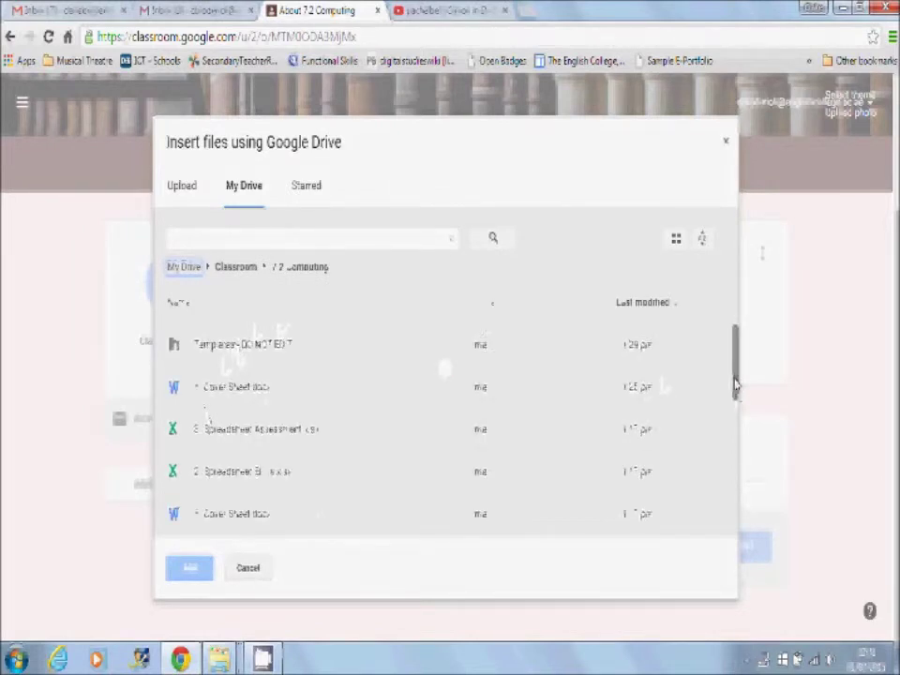
{"action": "scroll", "coordinate": [736, 385], "scroll_direction": "down", "scroll_amount": 1}
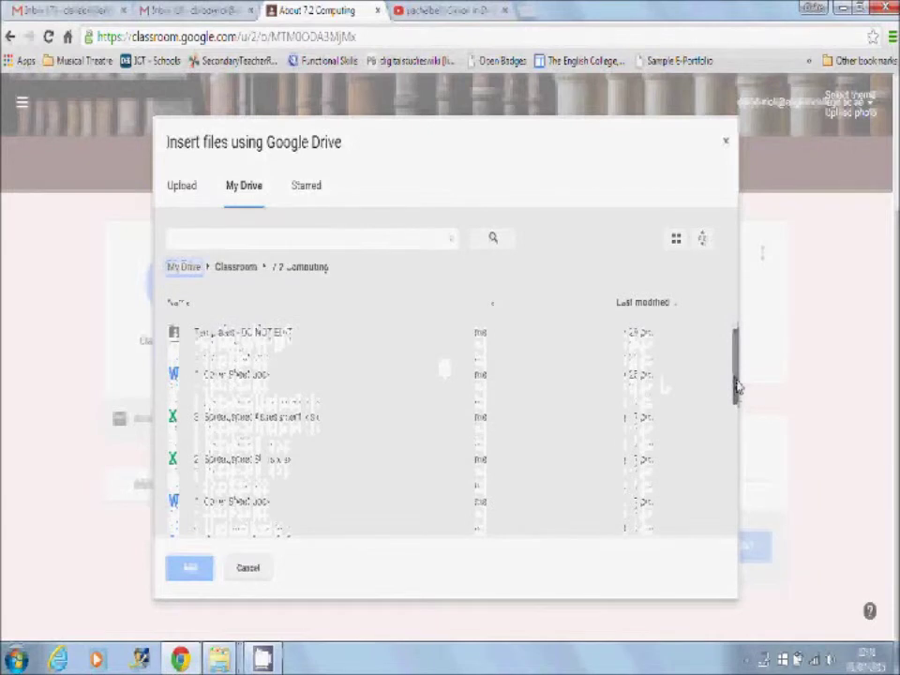
Attach 1) Cover Sheet.docx, 2) Spreadsheet Skills.xlsx, 3) Assessment Sheet.docx and 3) Spreadsheet Assessment.xlsx
{"action": "left_click", "coordinate": [273, 379]}
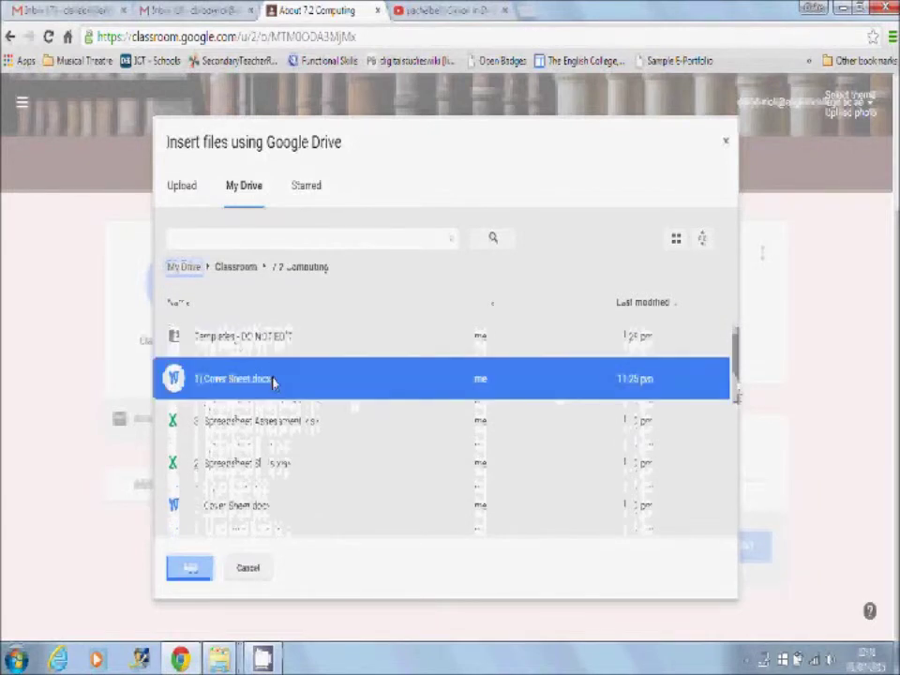
{"action": "left_click", "coordinate": [279, 464]}
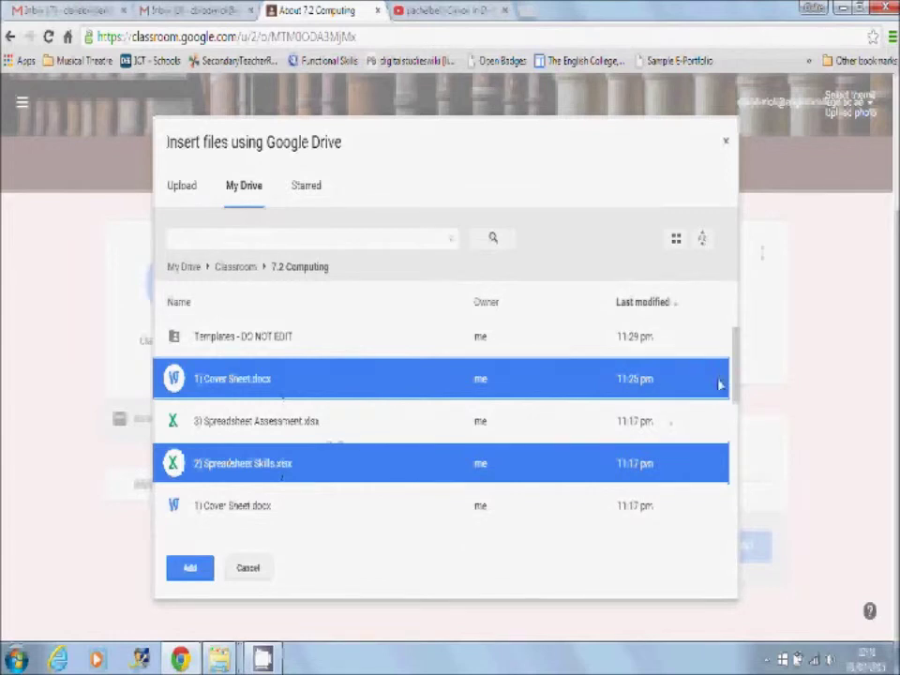
{"action": "left_click_drag", "start_coordinate": [735, 381], "coordinate": [742, 452]}
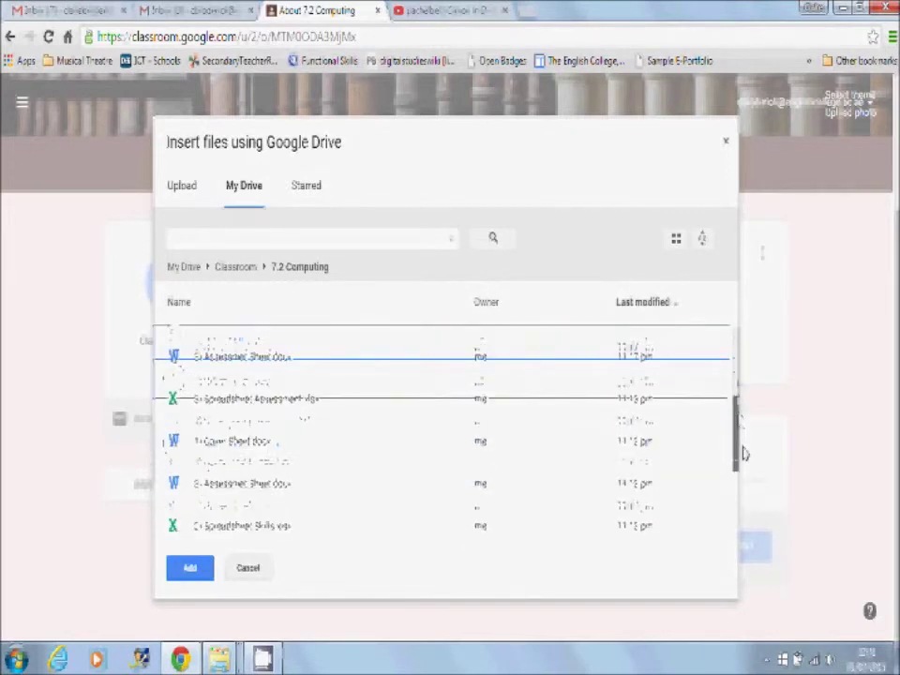
{"action": "left_click", "coordinate": [242, 357]}
{"action": "left_click", "coordinate": [248, 400]}
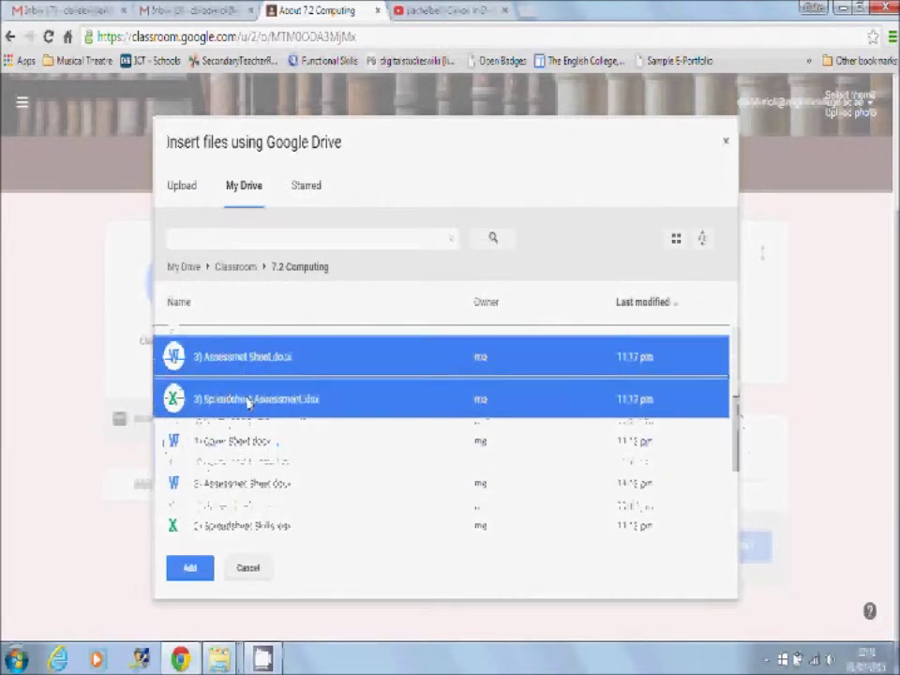
{"action": "mouse_move", "coordinate": [737, 466]}
{"action": "left_mouse_down"}
{"action": "mouse_move", "coordinate": [738, 433]}
{"action": "mouse_move", "coordinate": [739, 461]}
{"action": "left_mouse_up"}
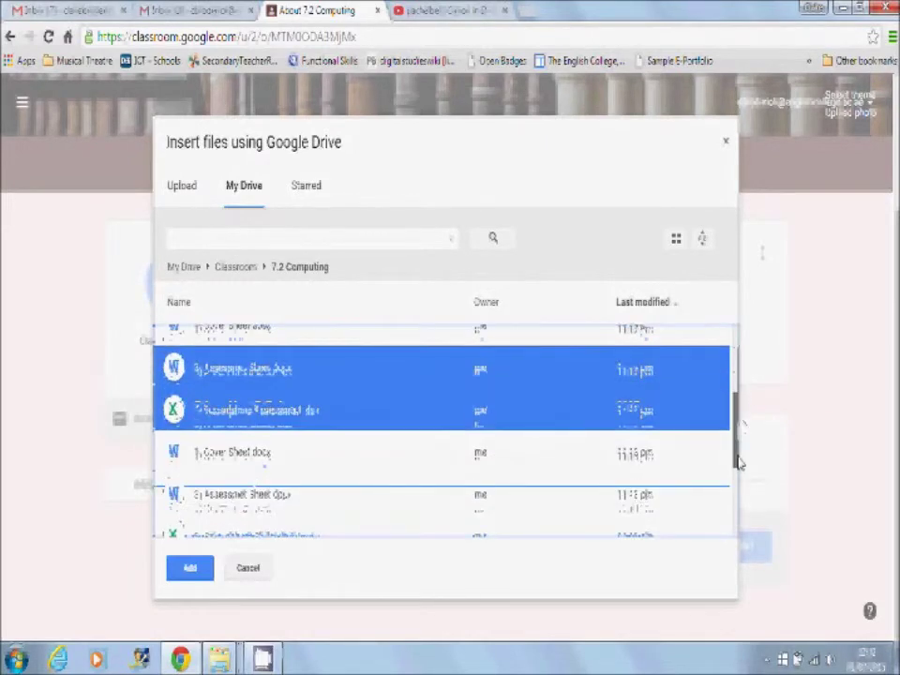
{"action": "left_click", "coordinate": [188, 568]}
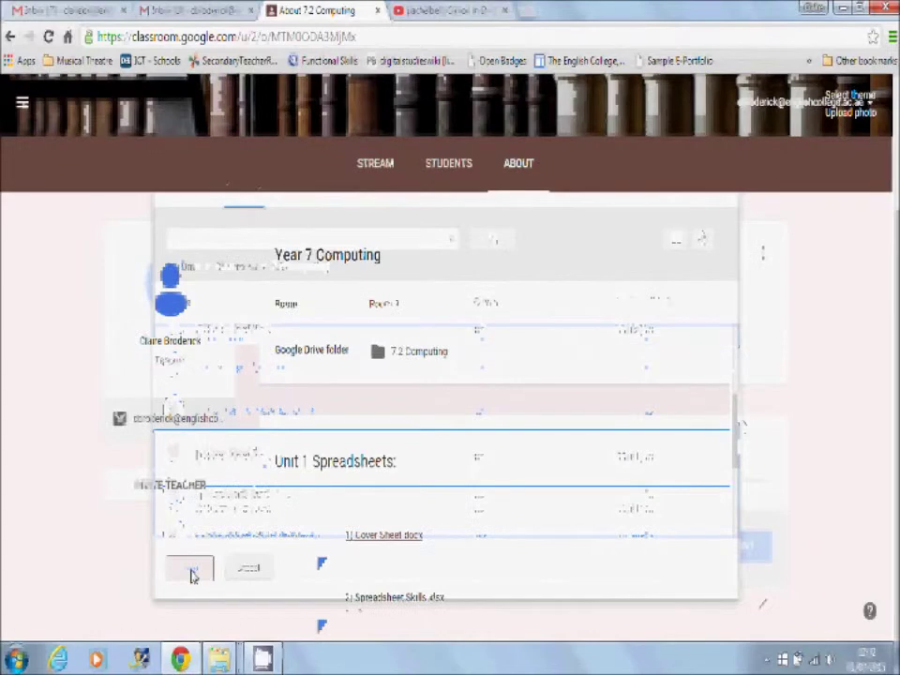
Post the Unit 1 Spreadsheets materials, check the stream, then review the posted entry on the About page
{"action": "scroll", "coordinate": [863, 476], "scroll_direction": "down", "scroll_amount": 5}
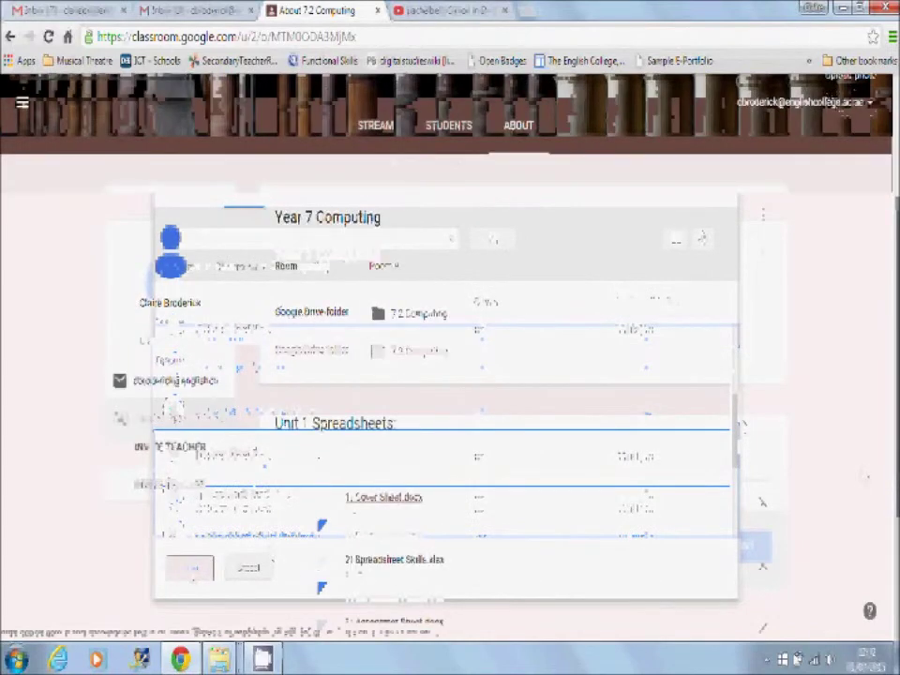
{"action": "left_click", "coordinate": [743, 553]}
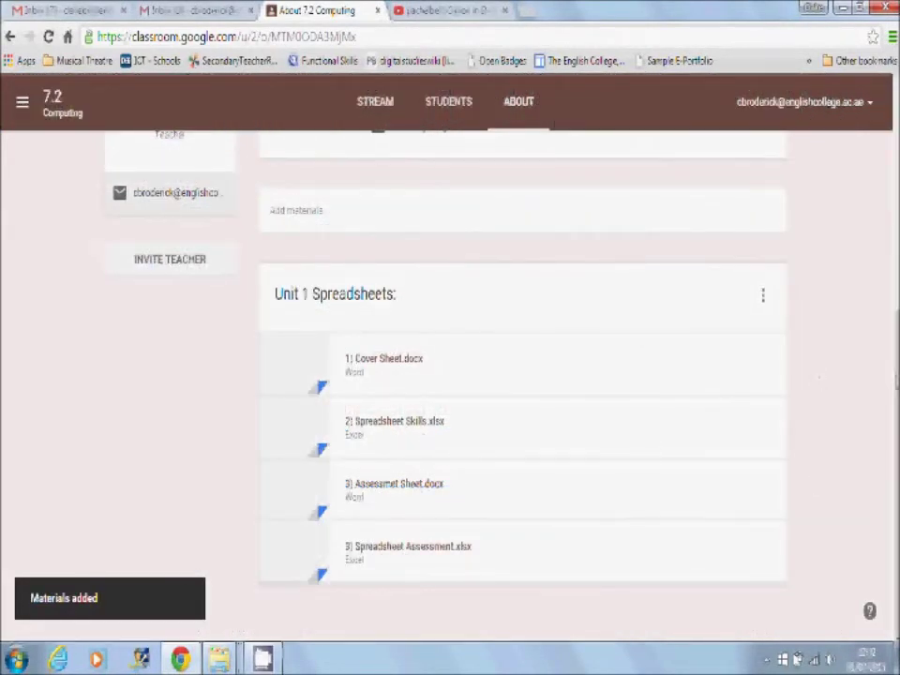
{"action": "left_click", "coordinate": [384, 118]}
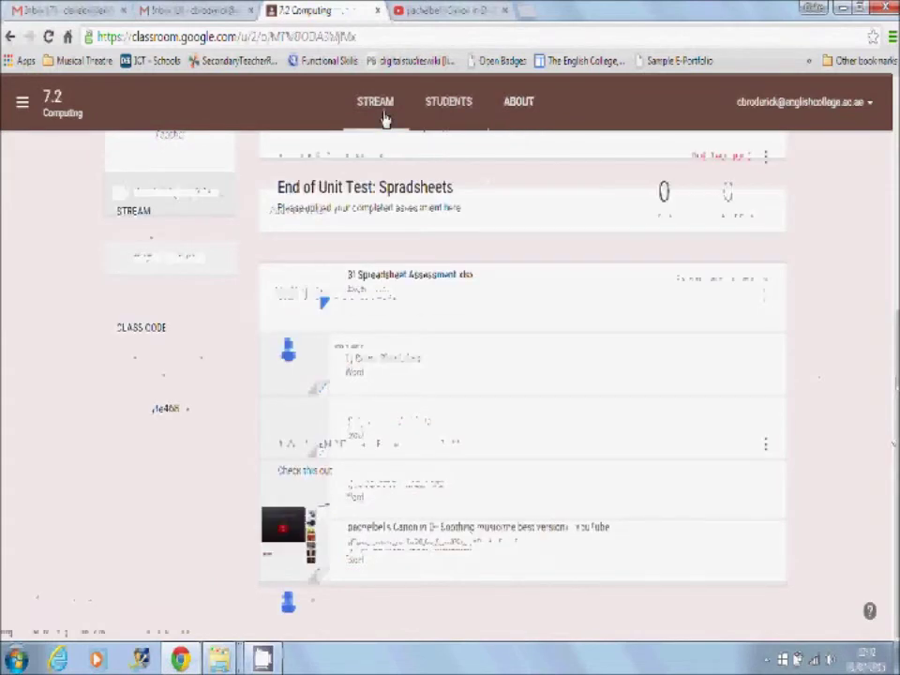
{"action": "left_click_drag", "start_coordinate": [896, 321], "coordinate": [897, 212]}
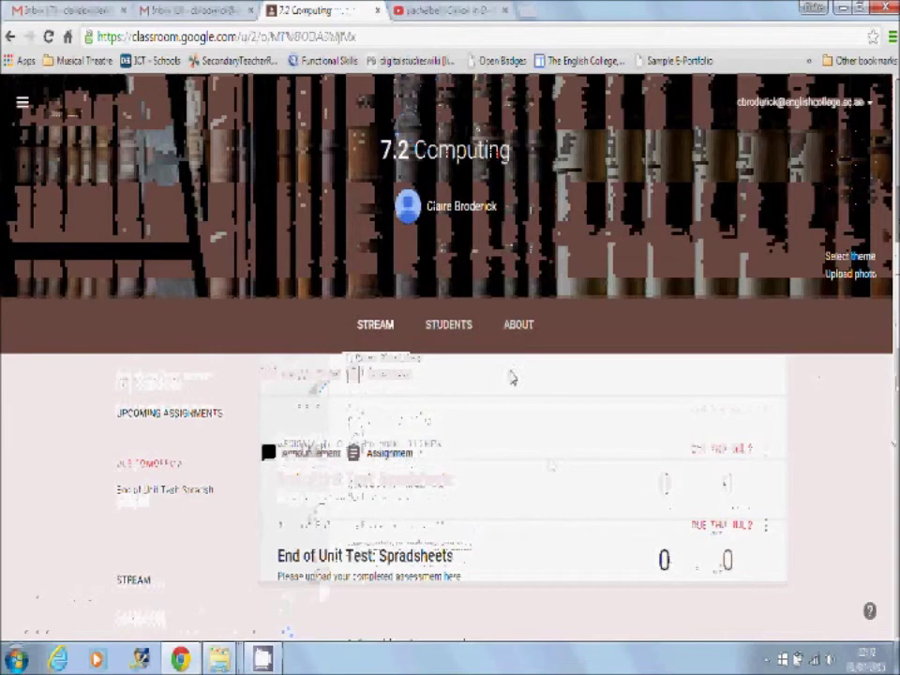
{"action": "left_click", "coordinate": [518, 326]}
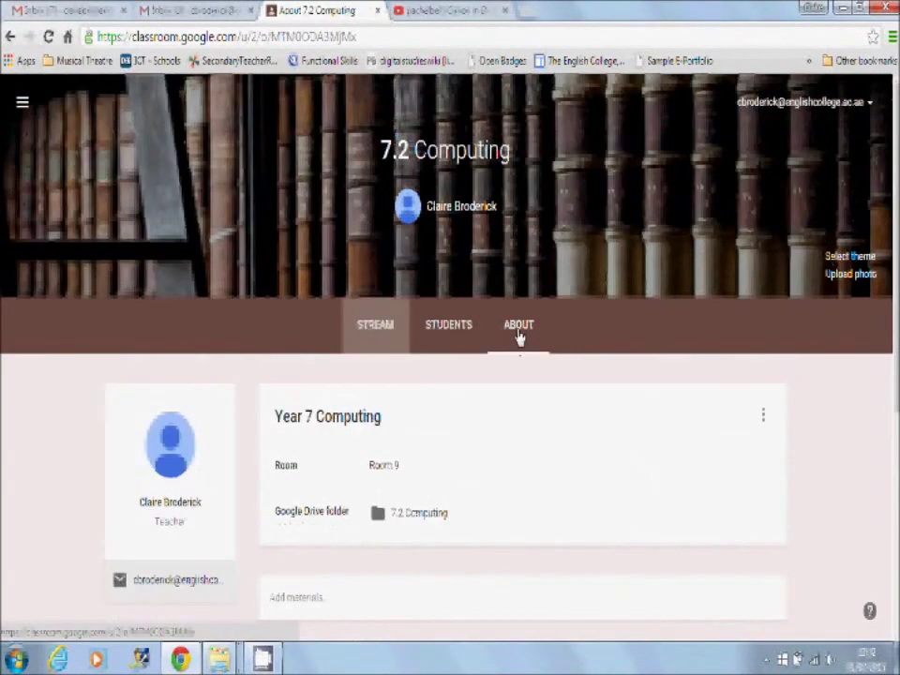
{"action": "scroll", "coordinate": [896, 291], "scroll_direction": "down", "scroll_amount": 4}
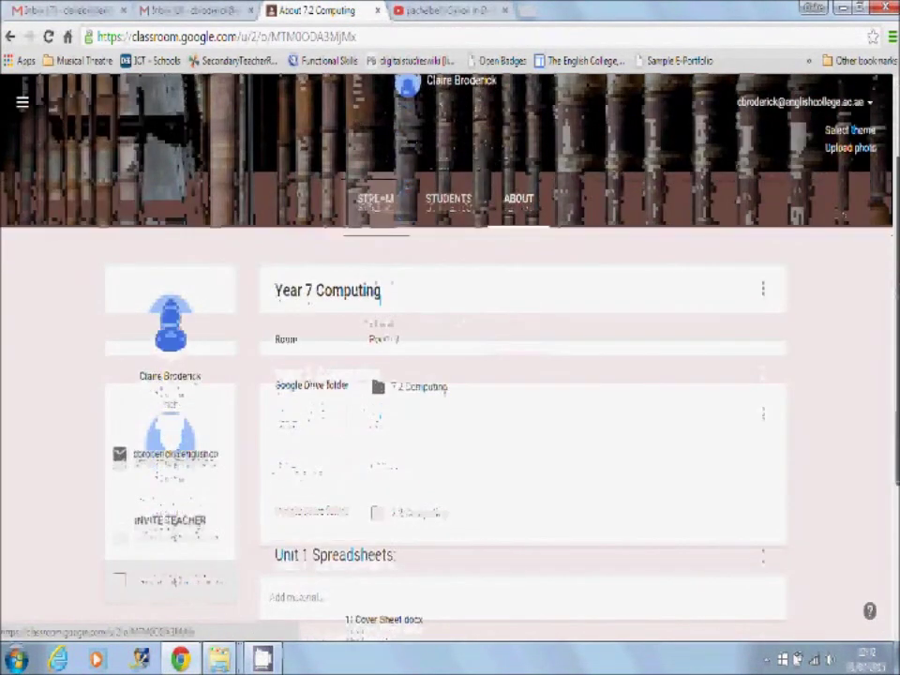
{"action": "scroll", "coordinate": [523, 375], "scroll_direction": "down", "scroll_amount": 1}
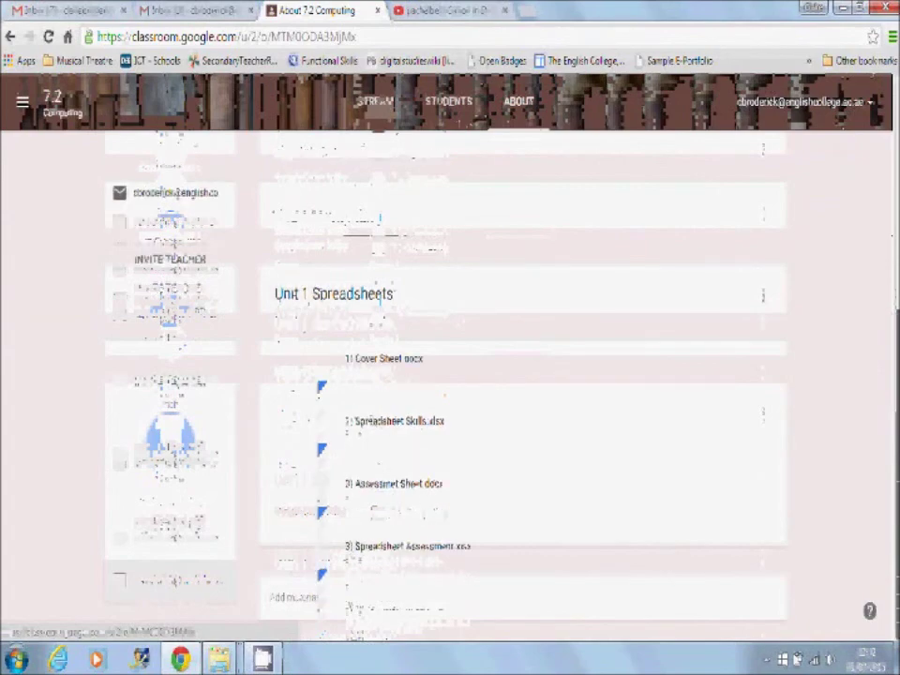